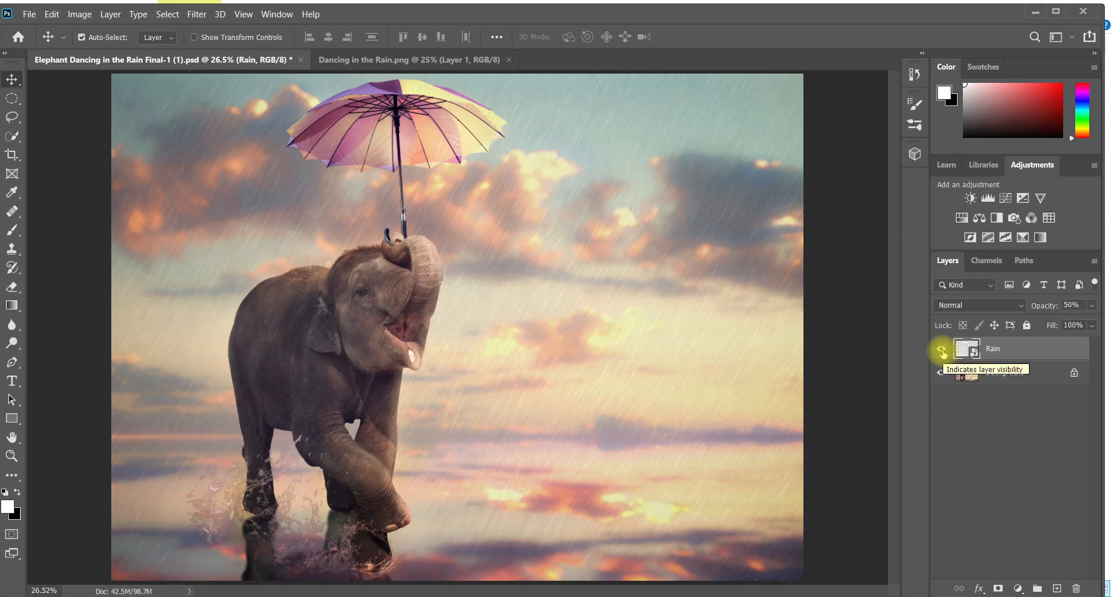
Copy the dancing girl from Dancing in the Rain.png into the elephant document and place her beside the elephant at the image's lower edge
click(387, 62)
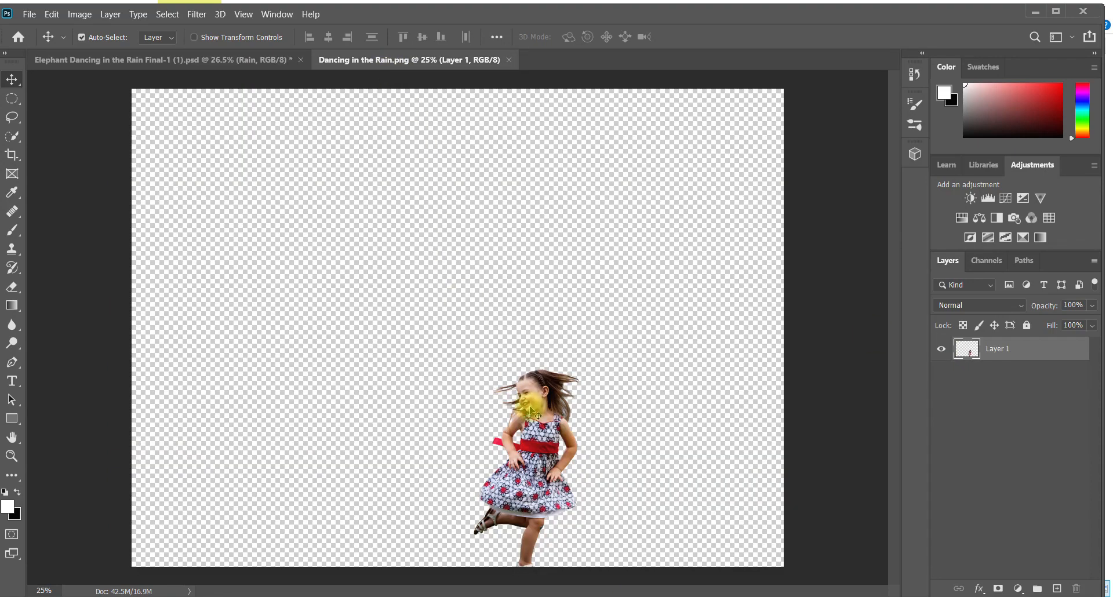
drag(532, 410, 413, 304)
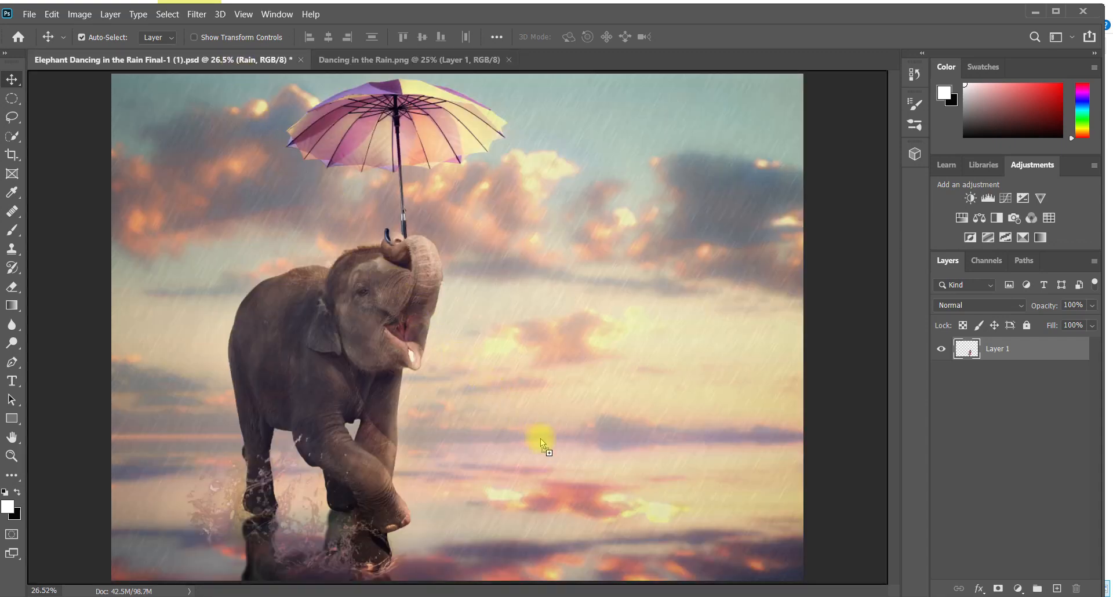
drag(540, 439, 567, 482)
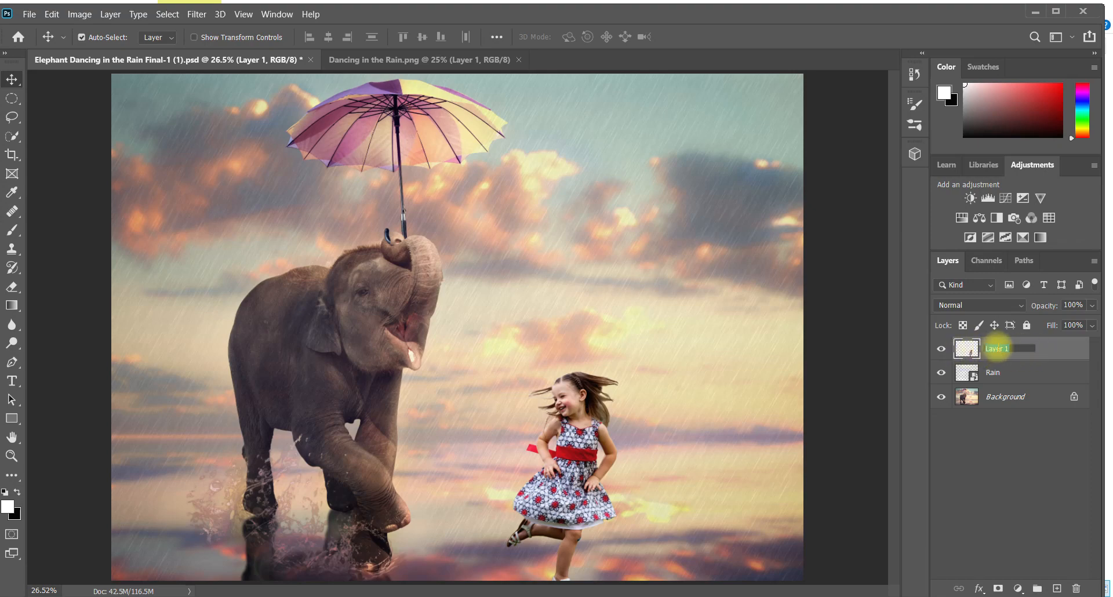
Rename the new layer as girl and move it beneath the Rain layer
text(girl)
key(Return)
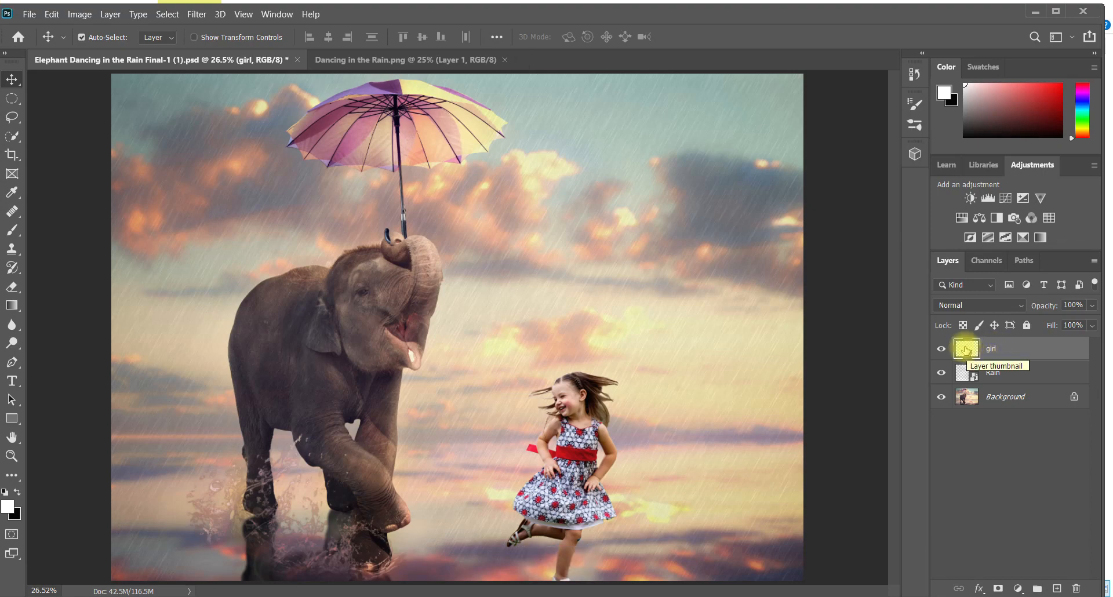
drag(965, 350, 971, 391)
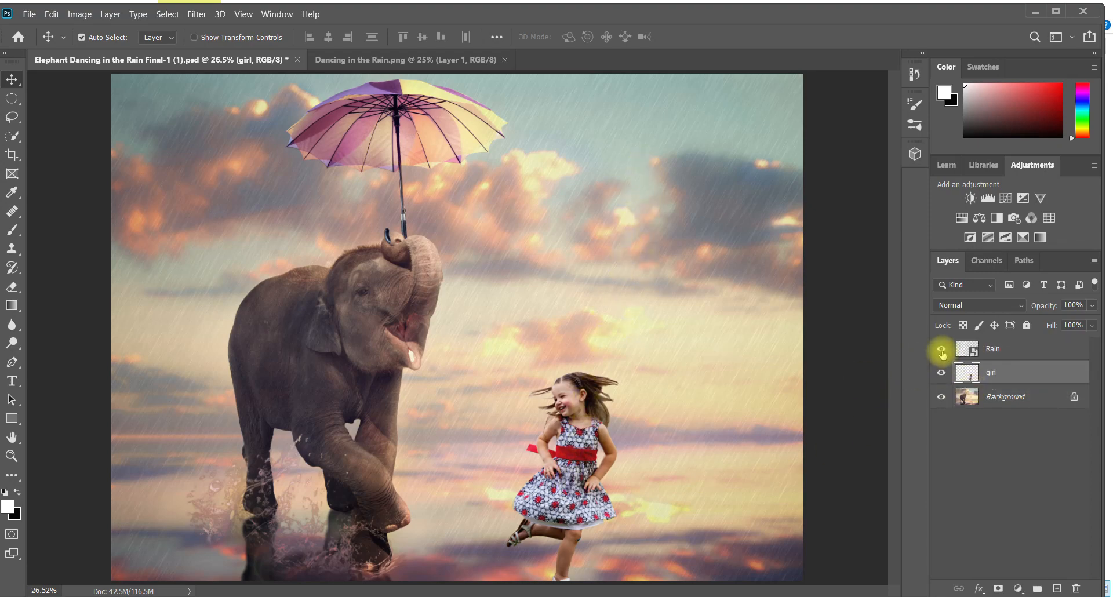
Hide the Rain layer and convert the girl layer to a Smart Object
click(942, 350)
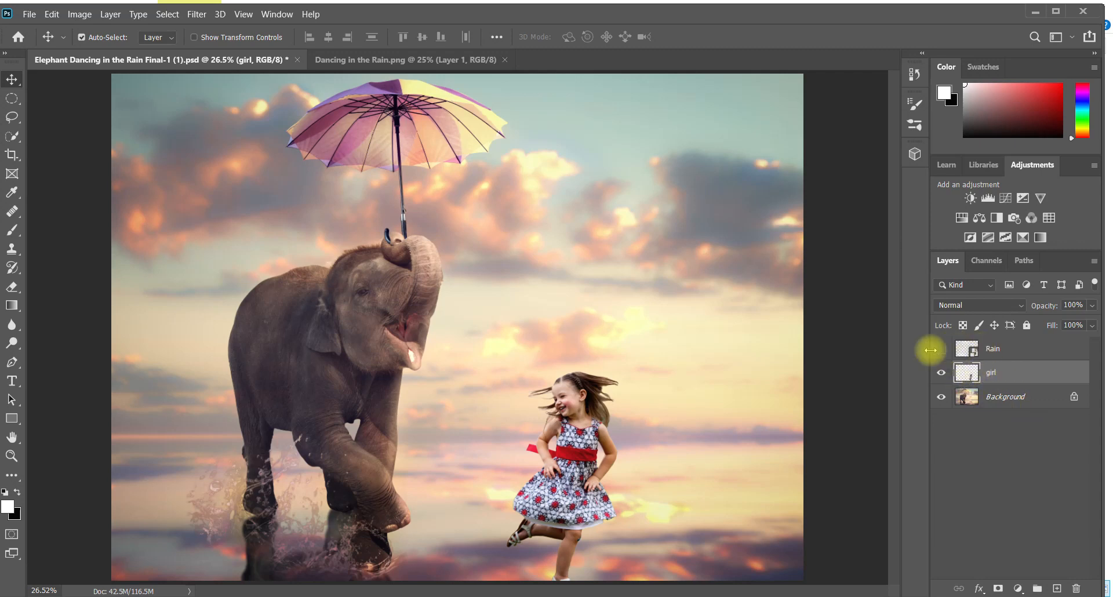
click(942, 350)
click(942, 351)
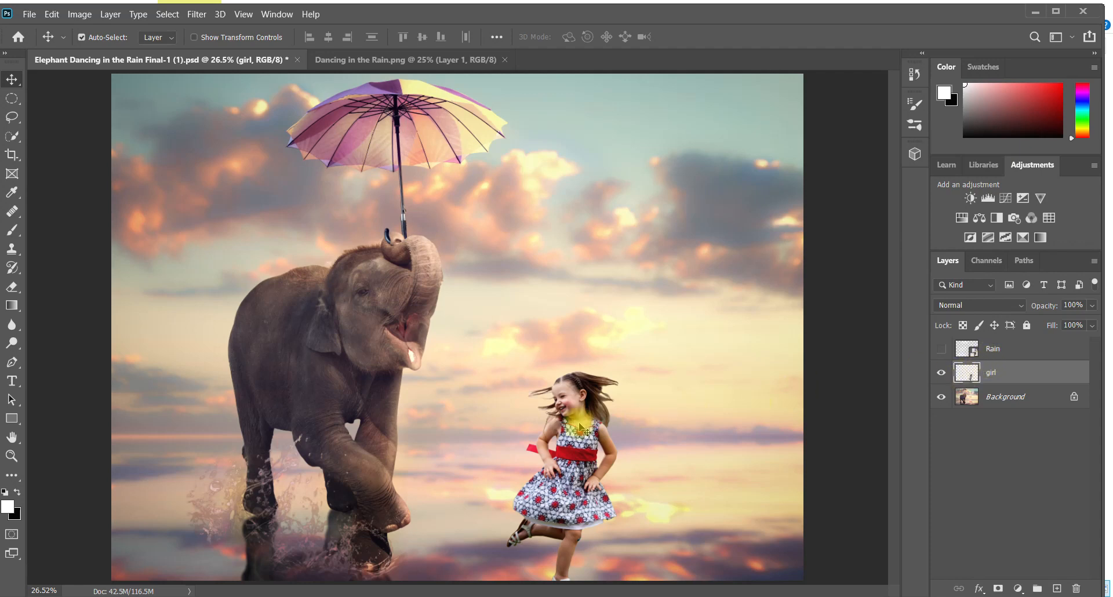
right_click(1018, 373)
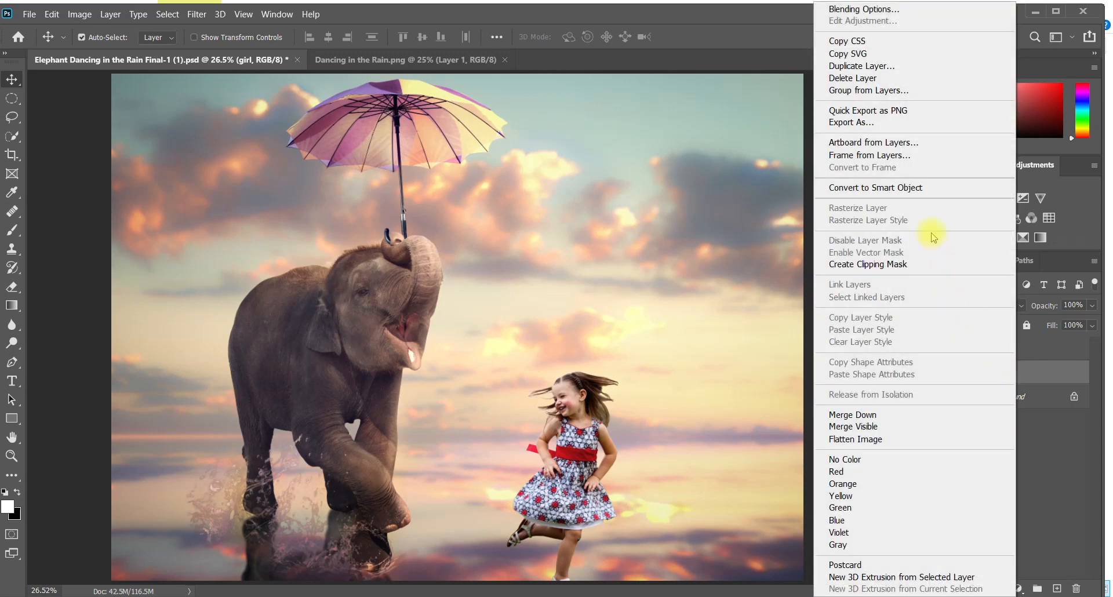
click(915, 194)
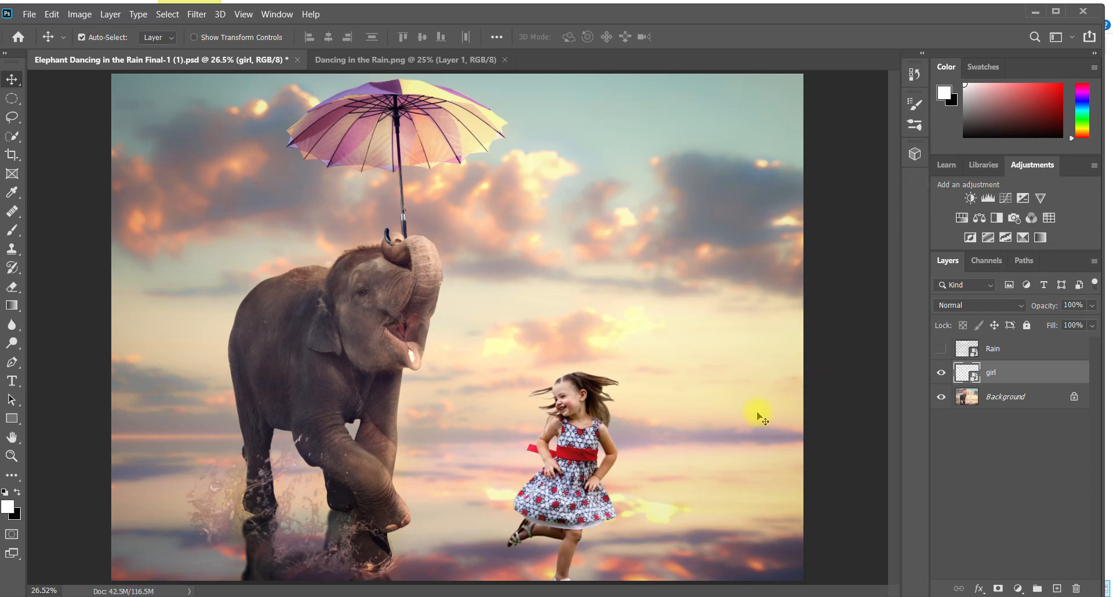
key(ctrl+t)
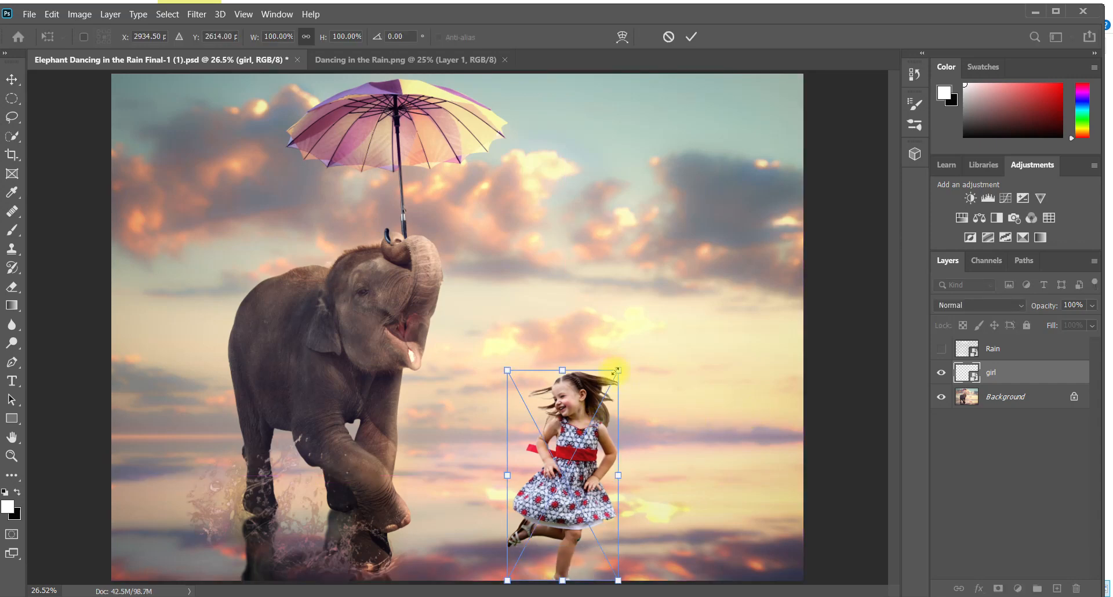
drag(616, 370, 651, 404)
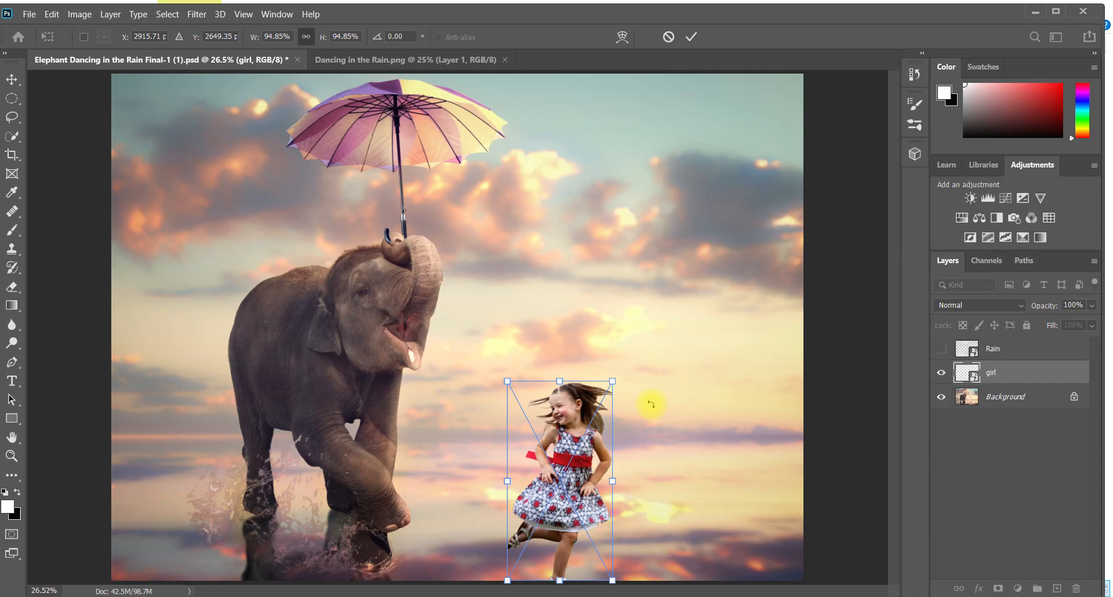
click(667, 38)
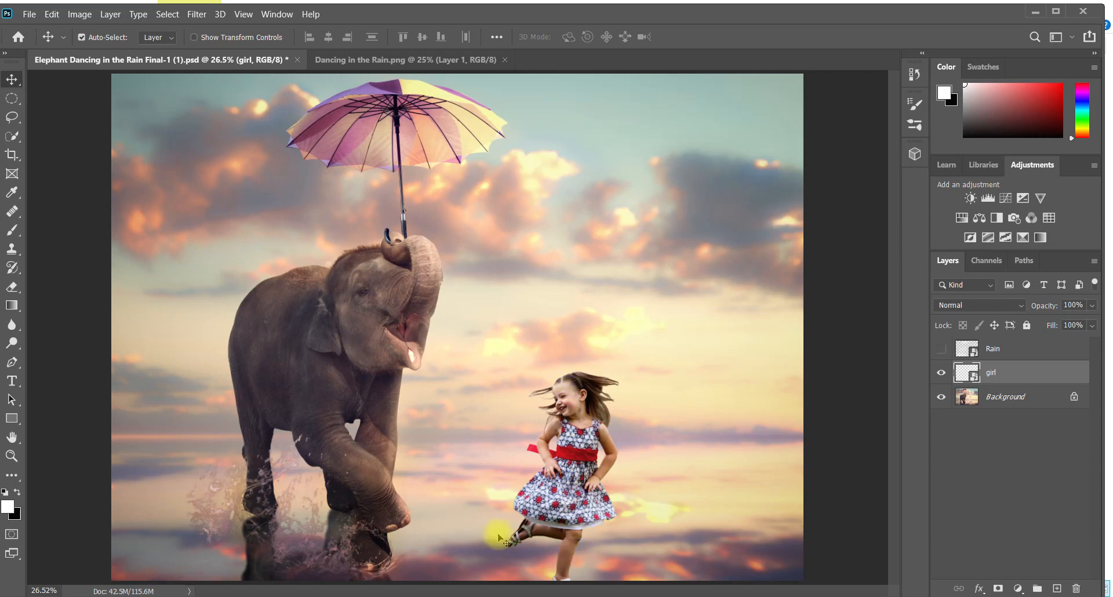
Inspect the girl's cutout edges down to the lower leg at 300% and add a layer mask to the girl layer
click(11, 456)
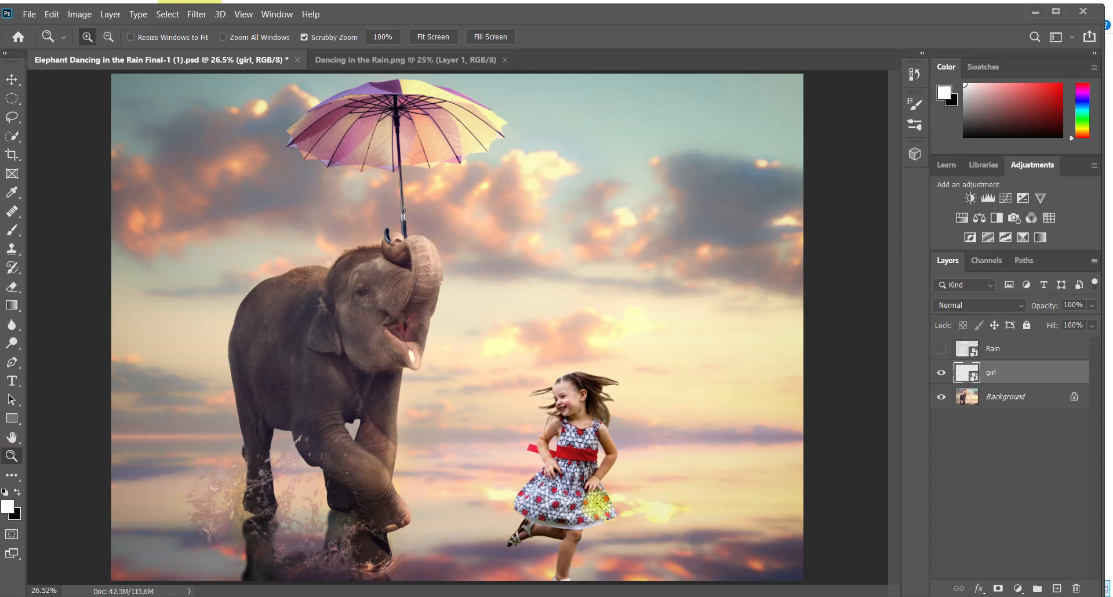
drag(598, 504, 734, 398)
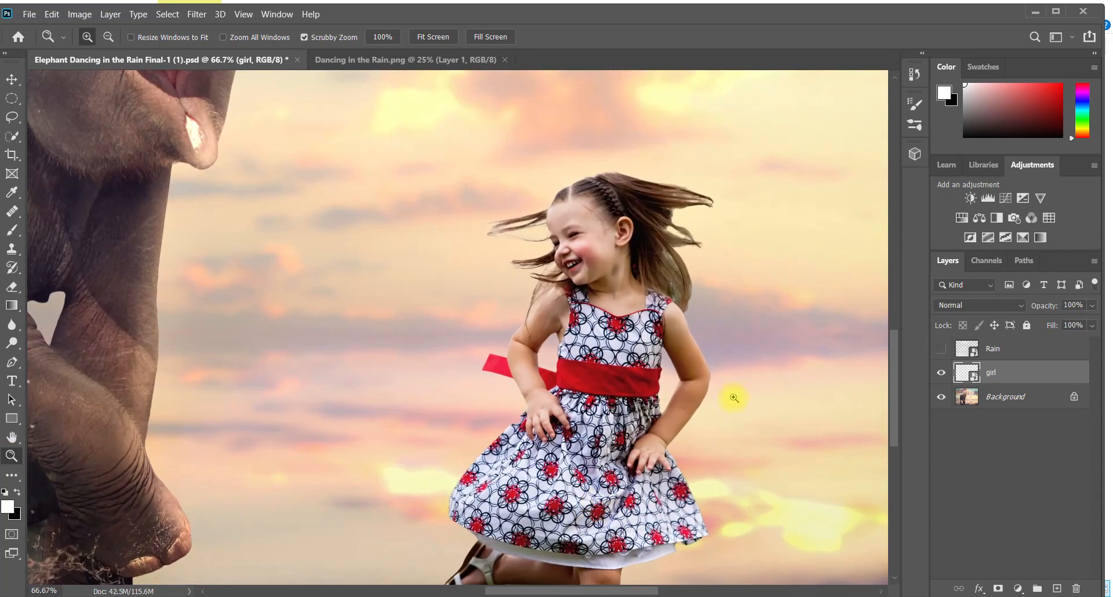
click(734, 398)
click(675, 265)
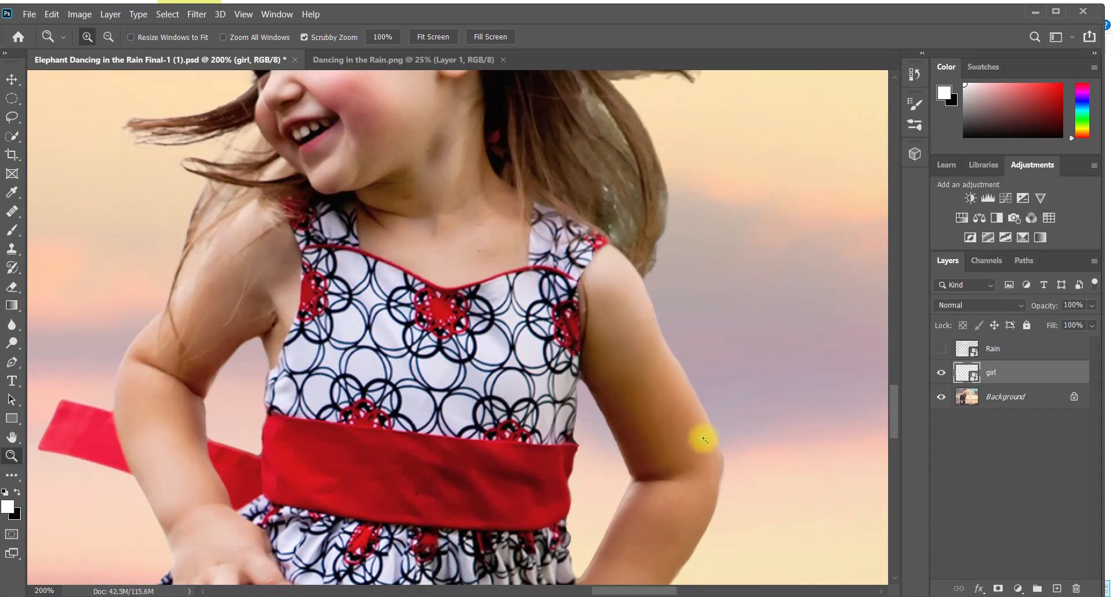
click(704, 439)
scroll(892, 431, down, 2)
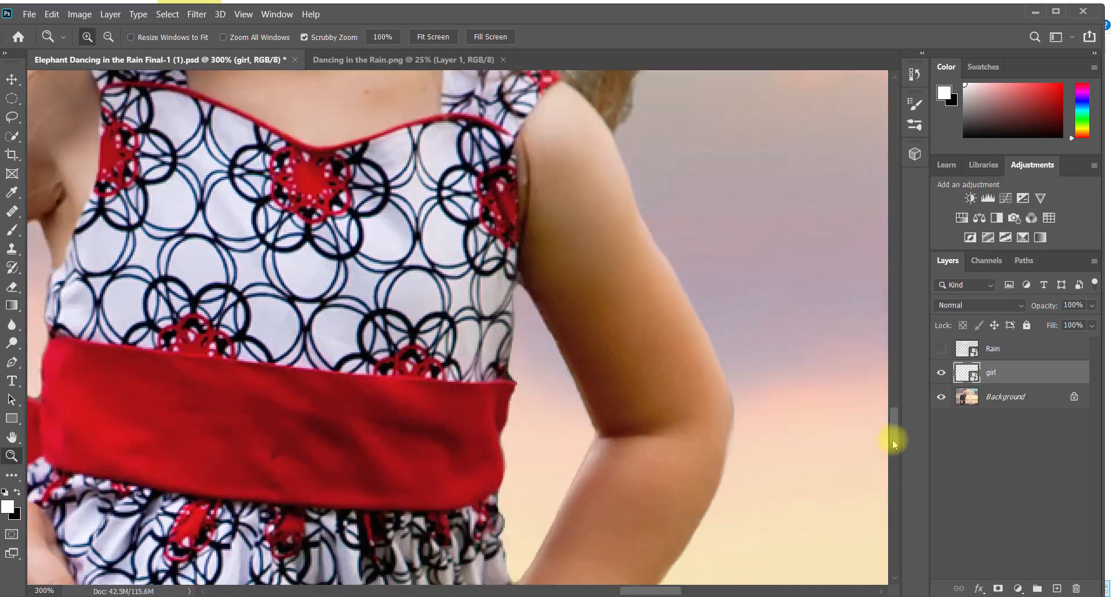
drag(893, 440, 890, 528)
drag(684, 587, 659, 590)
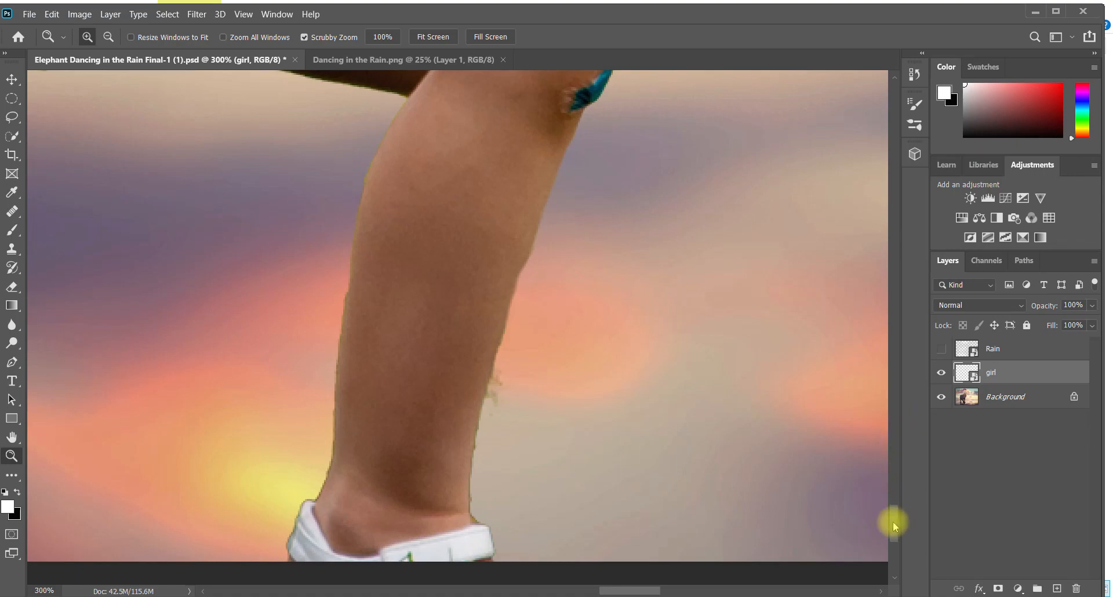
mouse_move(894, 526)
mouse_down()
mouse_move(889, 484)
mouse_move(892, 539)
mouse_move(896, 528)
mouse_up()
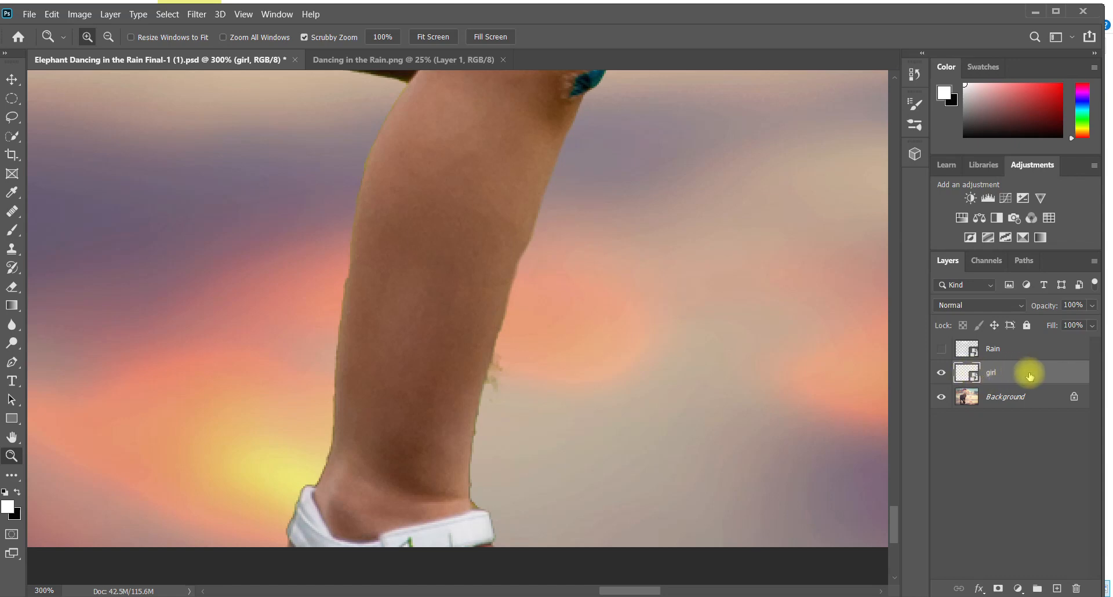
click(998, 589)
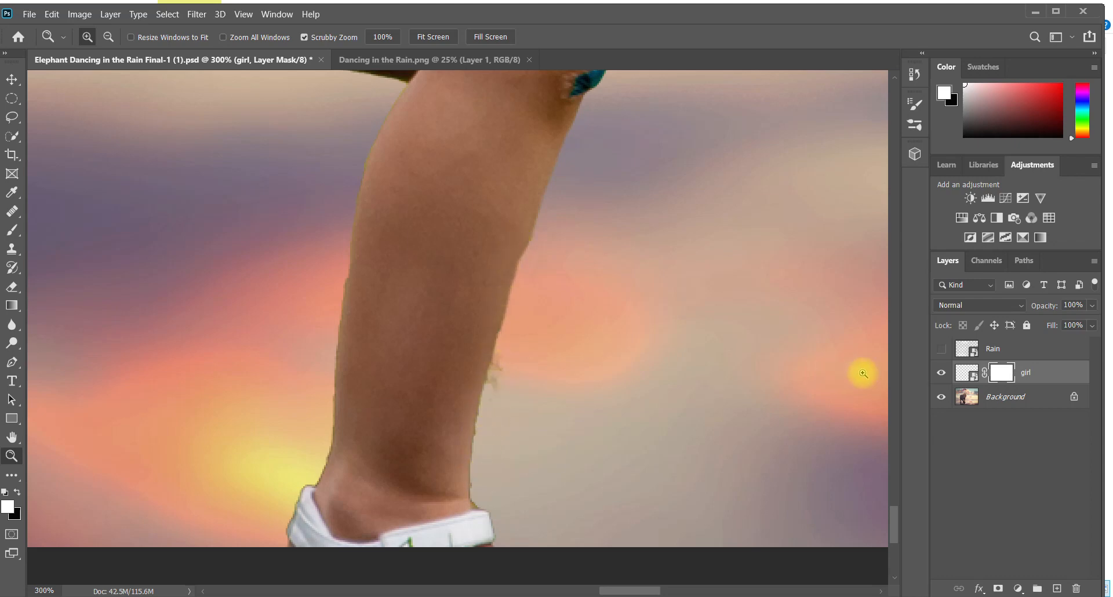
click(940, 376)
click(940, 375)
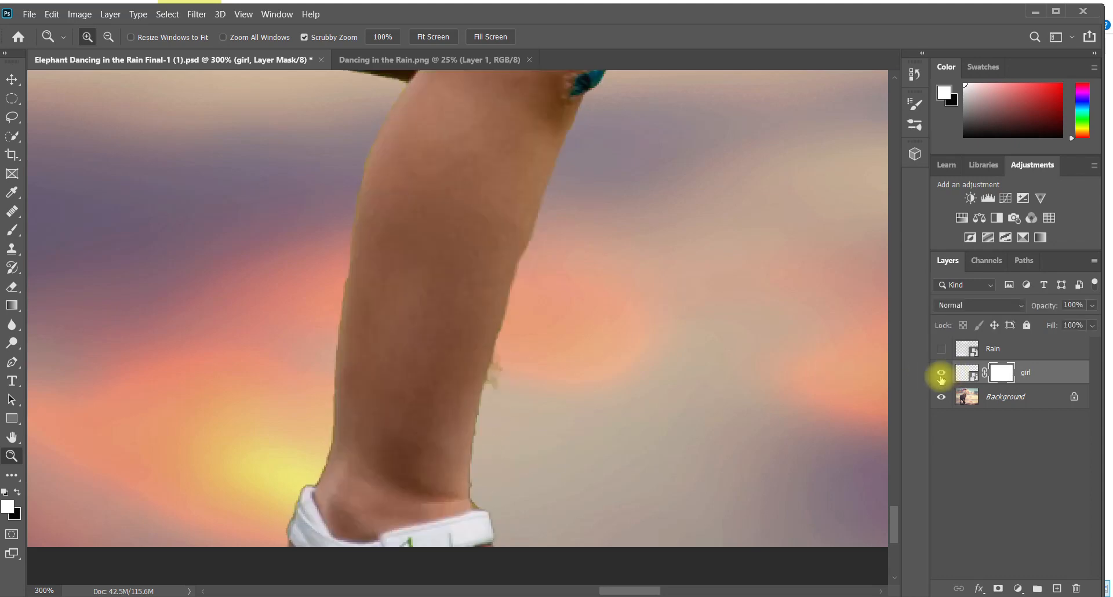
Set up a black Brush for mask painting with a size of 20 px and 0% hardness
click(12, 233)
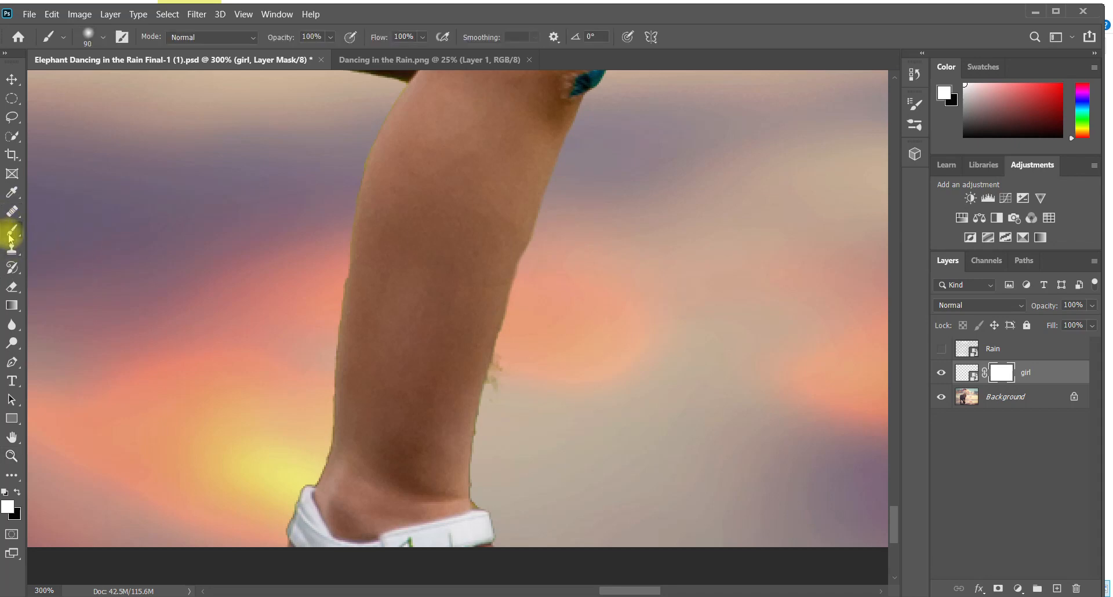
click(5, 492)
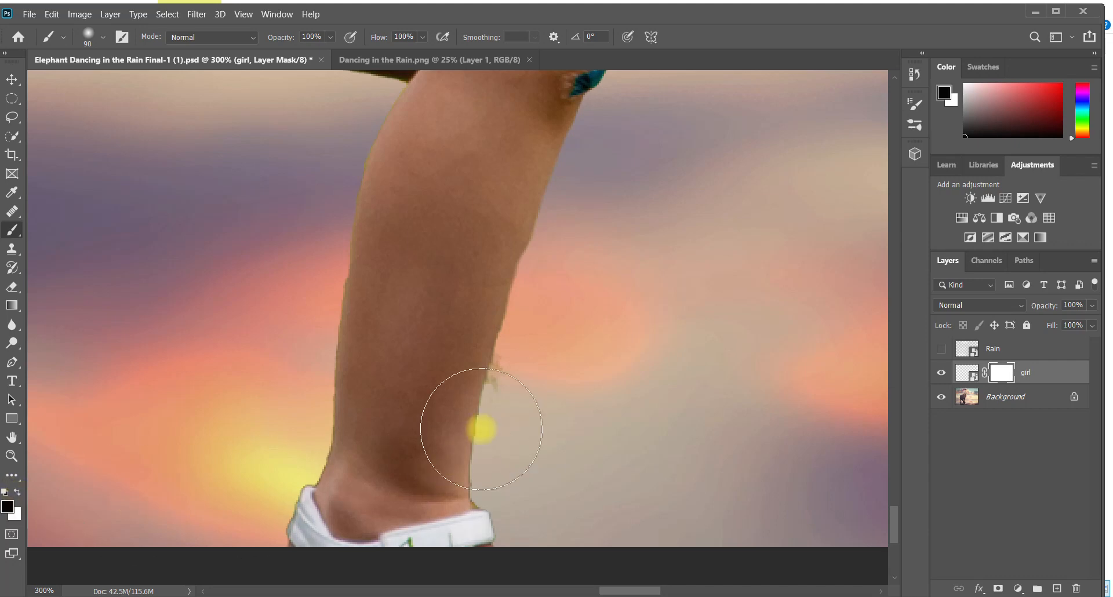
key(bracketleft)
key(bracketleft)
key(bracketleft)
key(bracketleft)
key(bracketleft)
key(bracketleft)
key(bracketleft)
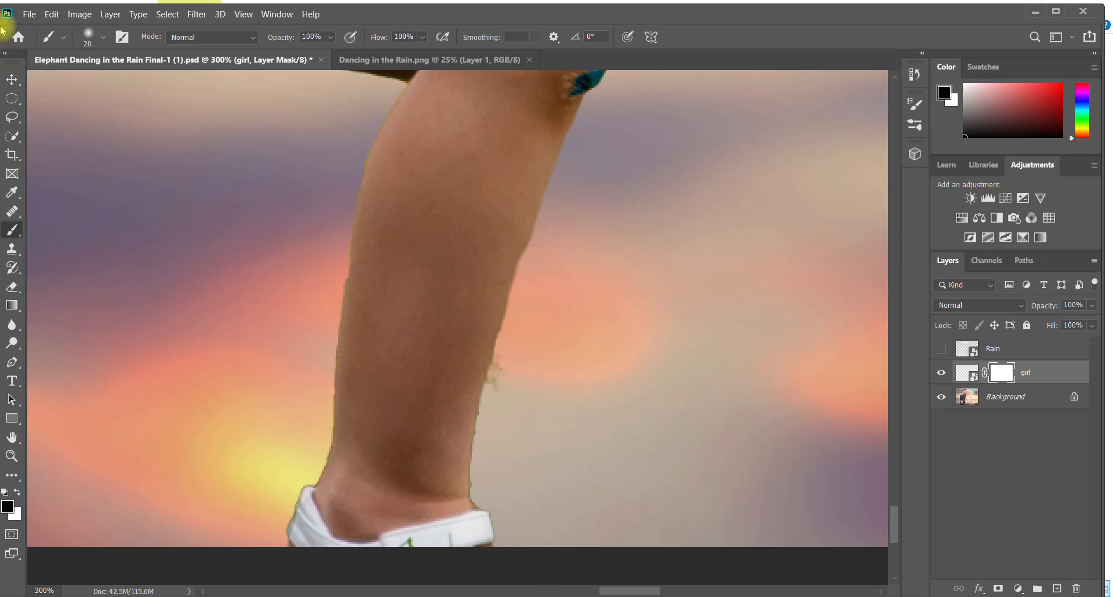
click(105, 37)
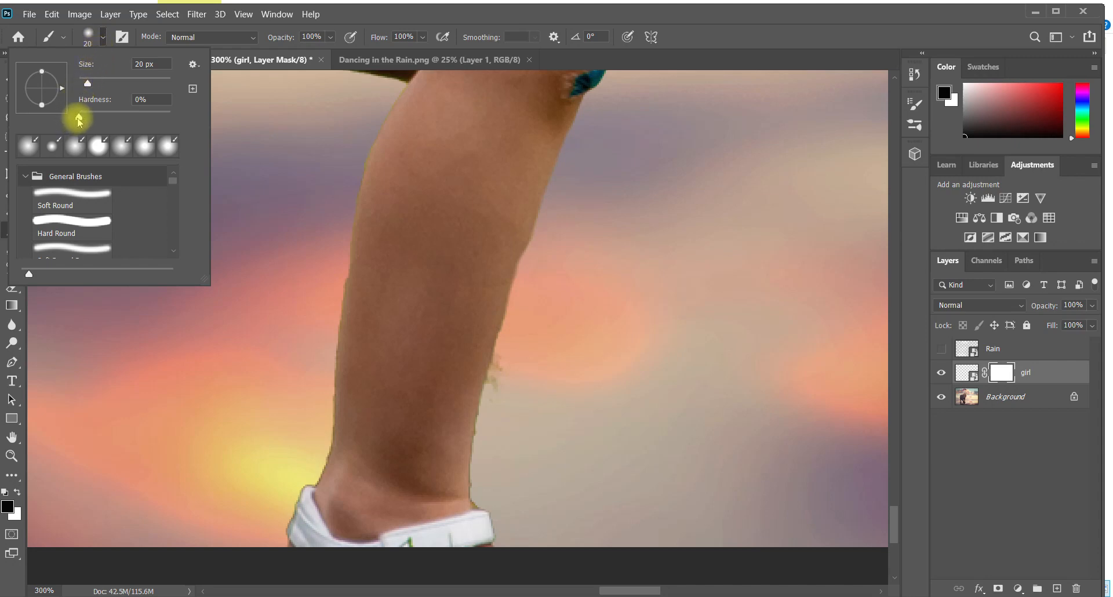
mouse_move(80, 120)
mouse_down()
mouse_move(159, 116)
mouse_move(73, 120)
mouse_up()
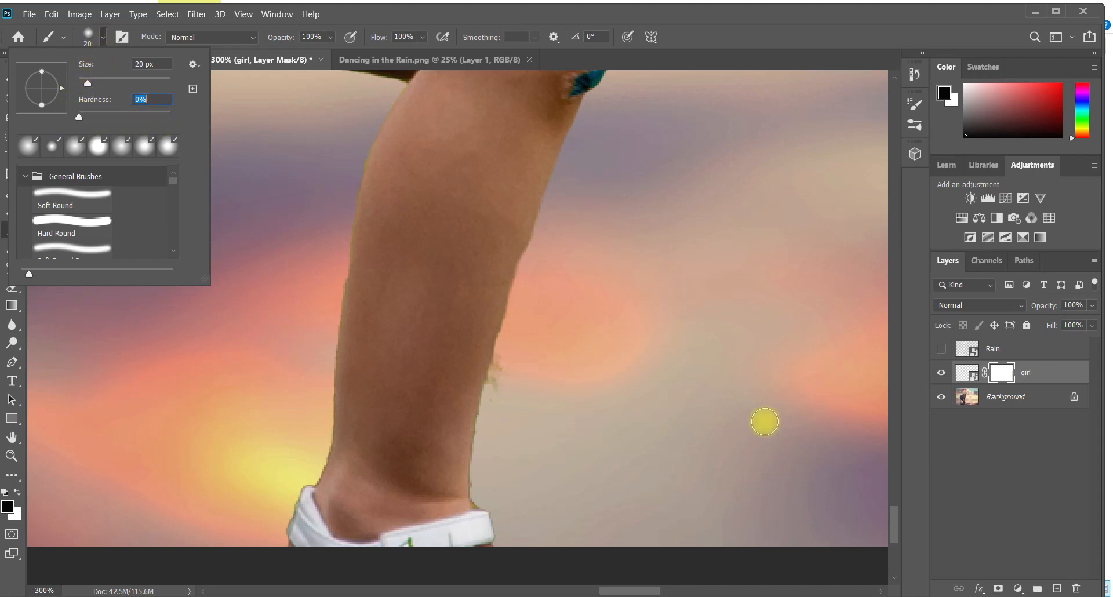
Paint on the girl's layer mask to hide the stray fringe along the back edge of the lower leg, using a 10 to 20 px brush
click(1004, 371)
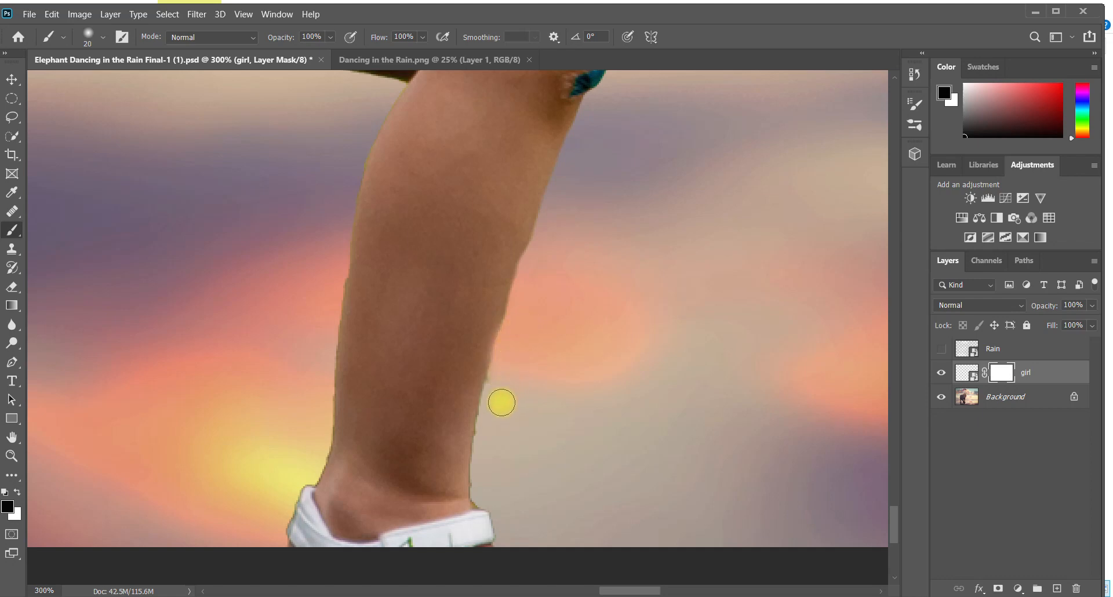
key(bracketleft)
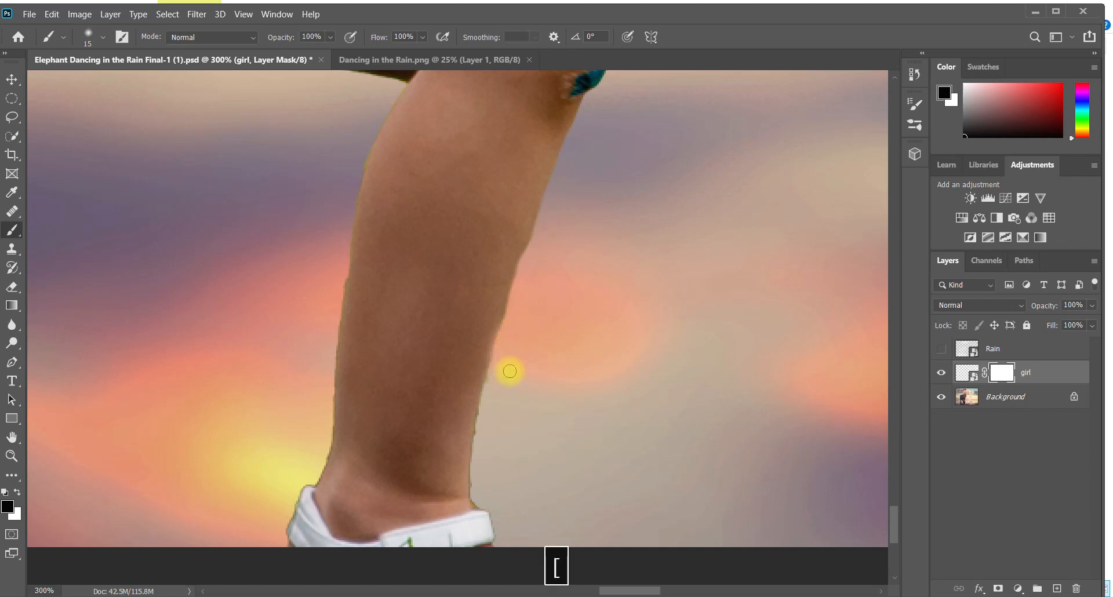
key(bracketright)
key(bracketleft)
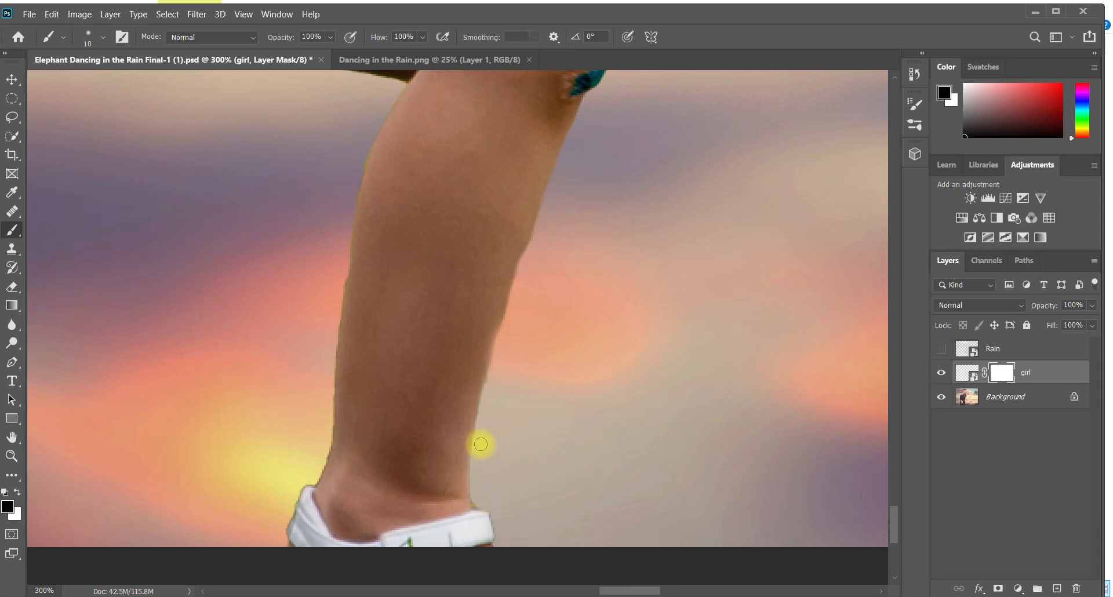
Mask out the leftover outline along the front of the leg and around the sandal, varying the brush between 10 and 30 px
key(bracketright)
key(bracketright)
key(bracketright)
key(bracketright)
key(bracketright)
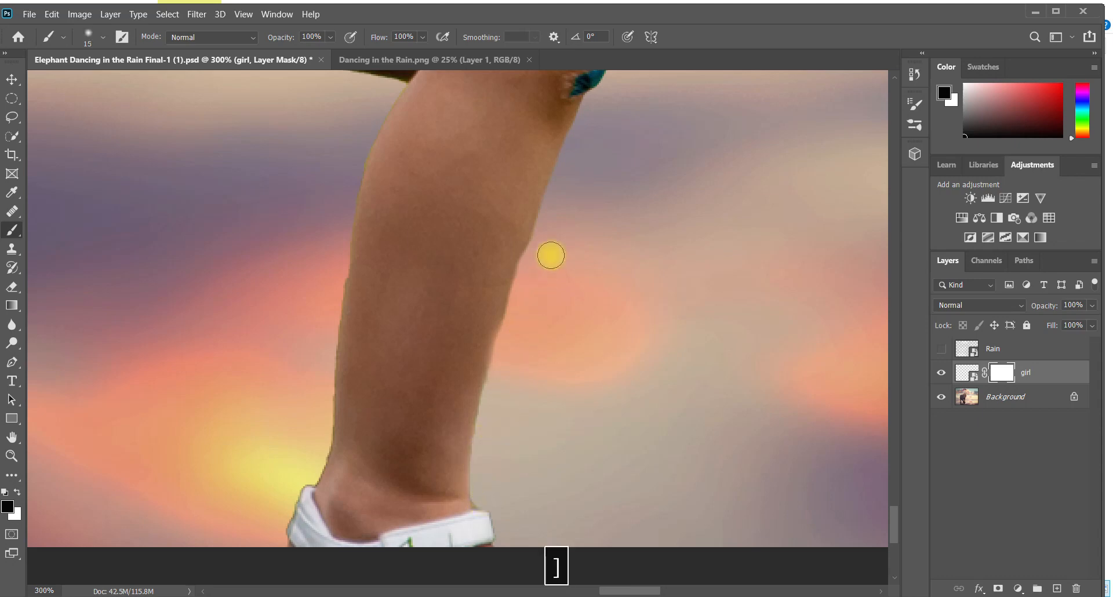
key(bracketleft)
key(bracketleft)
key(bracketleft)
key(bracketleft)
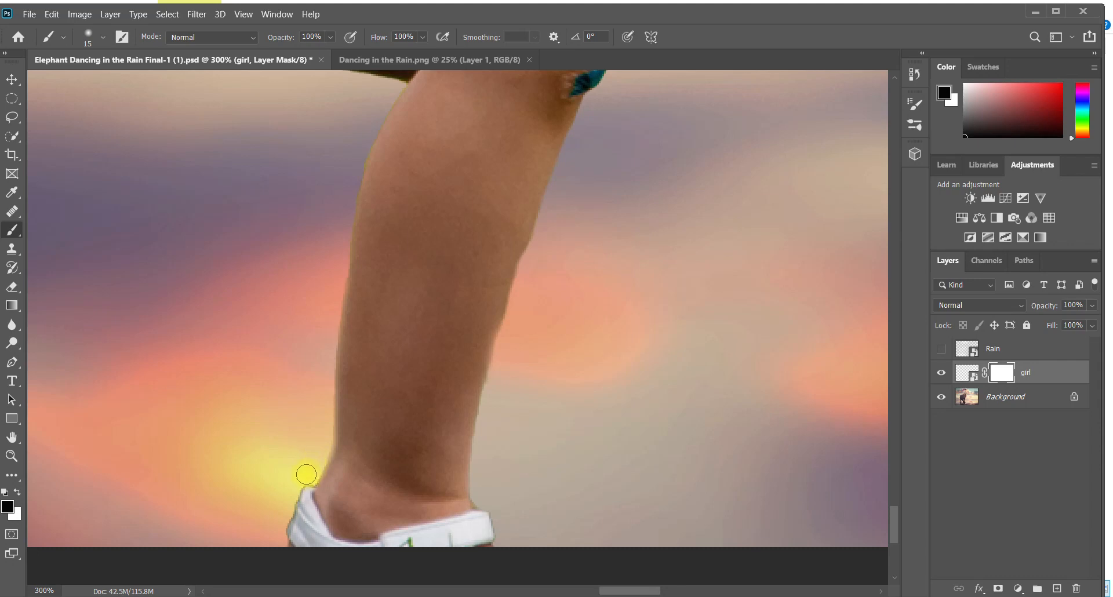
key(bracketleft)
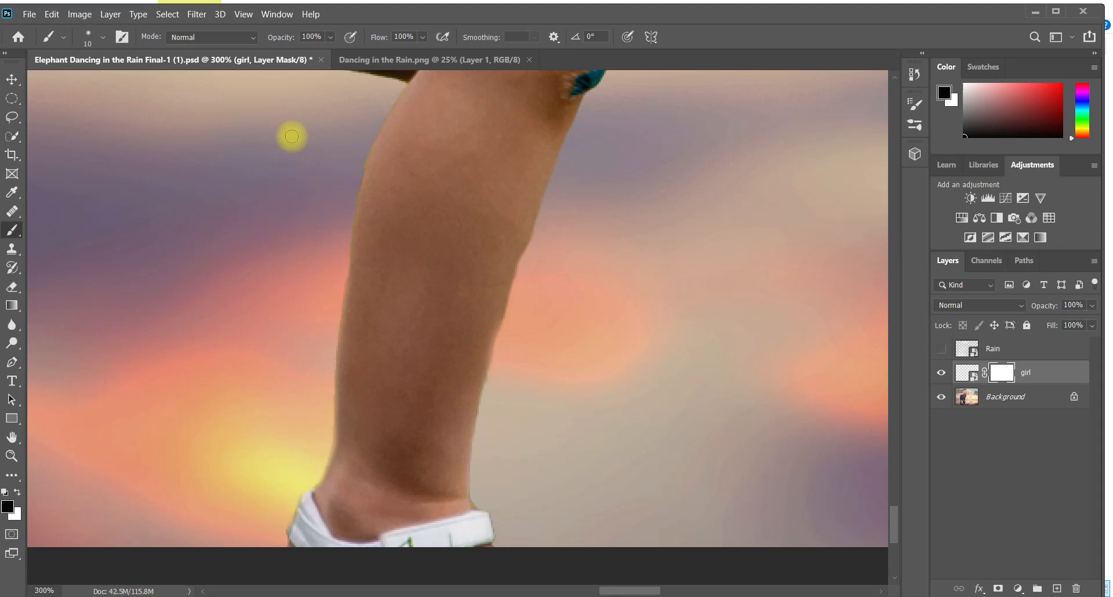
key(bracketright)
key(bracketright)
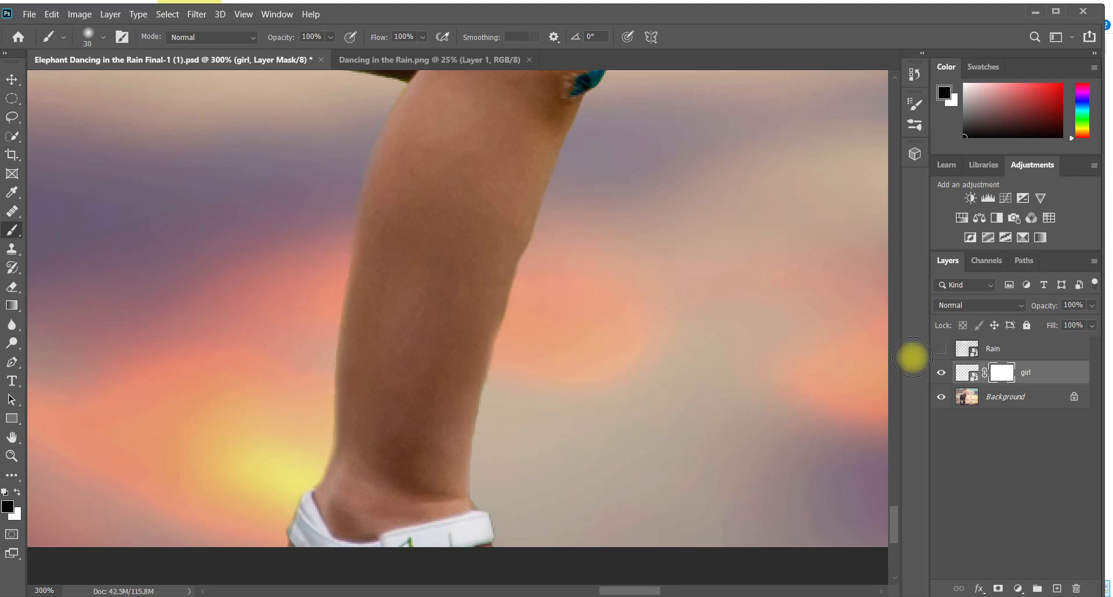
Mask out the fringe along the lower edge of the dress's petticoat at 400% zoom, using a 9 px black brush
drag(897, 530, 889, 485)
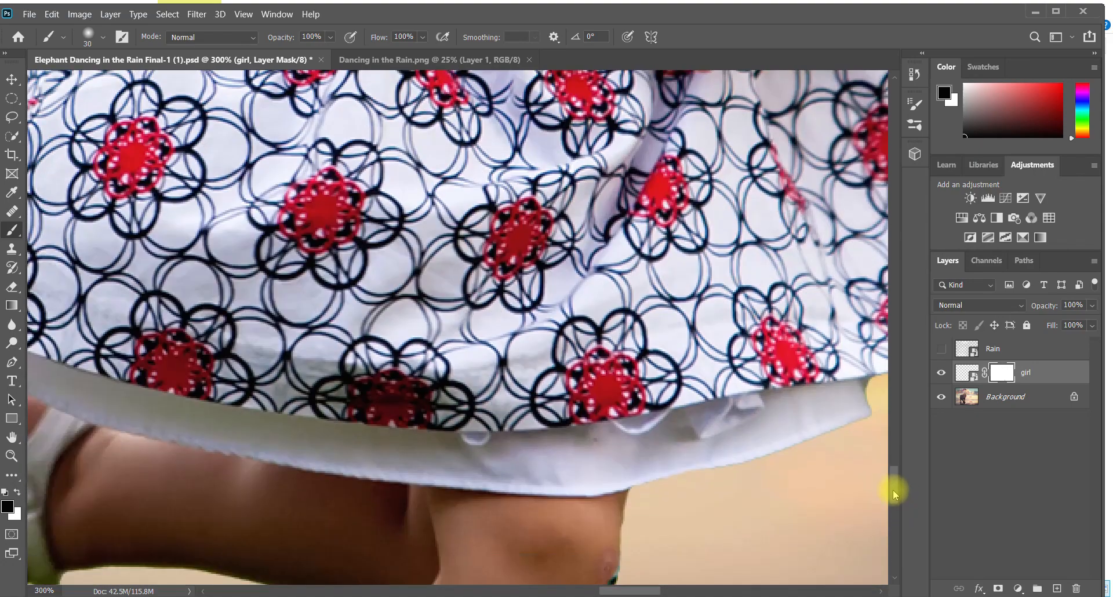
mouse_move(626, 590)
mouse_down()
mouse_move(661, 588)
mouse_move(641, 587)
mouse_up()
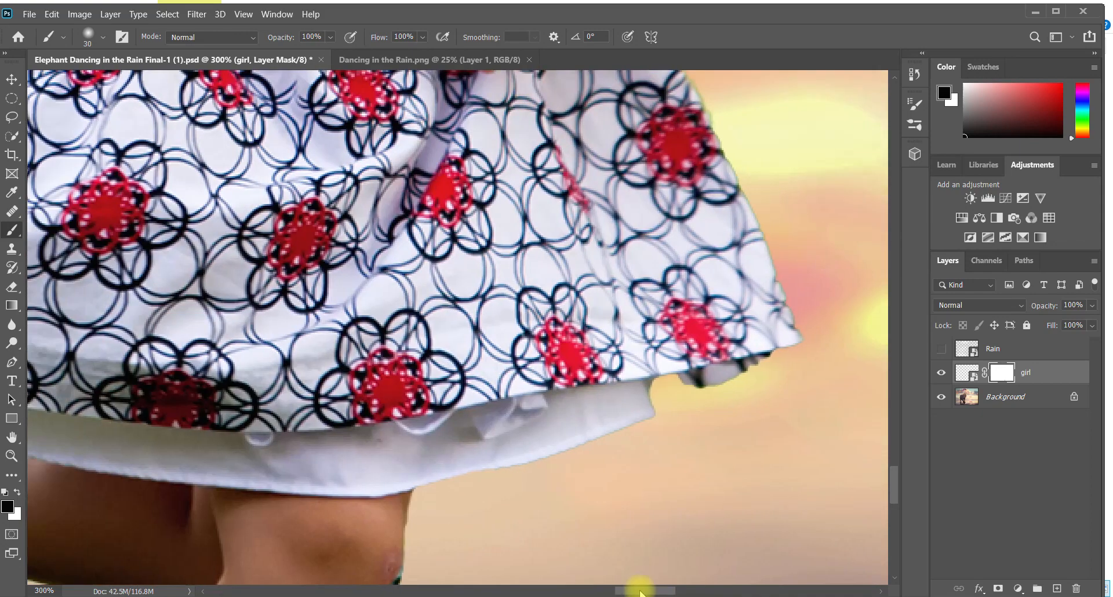
click(10, 458)
click(597, 455)
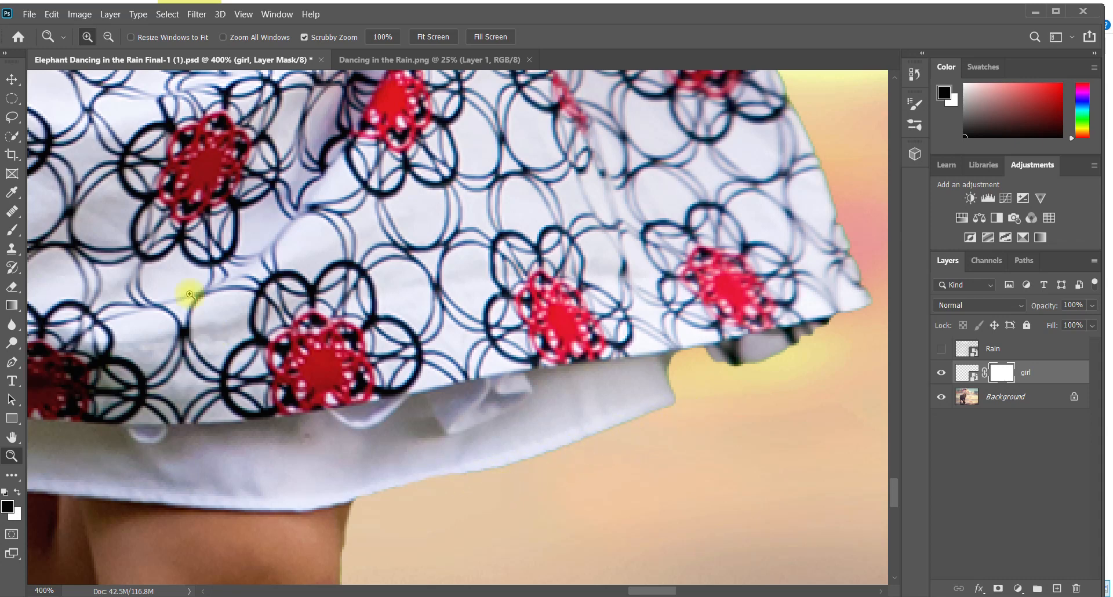
click(12, 232)
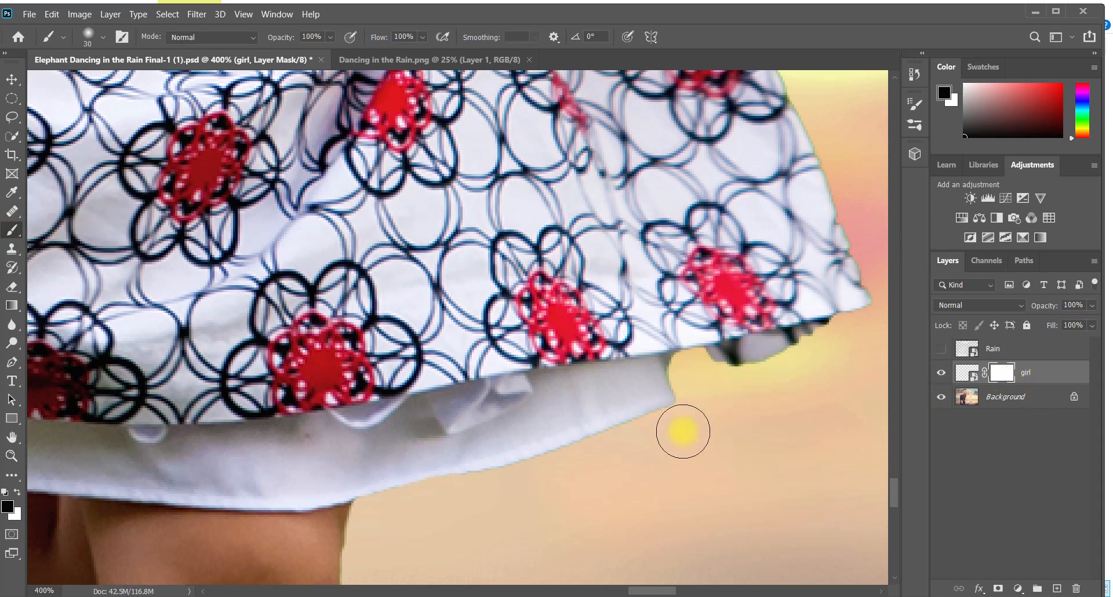
key(bracketleft)
key(bracketleft)
key(bracketleft)
key(bracketleft)
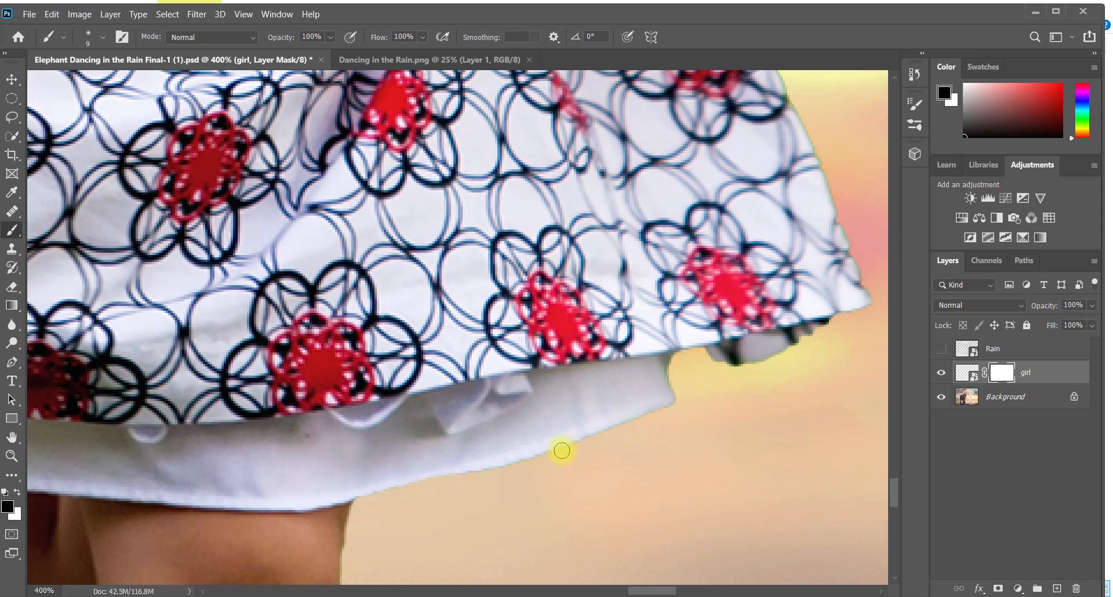
drag(674, 412, 542, 463)
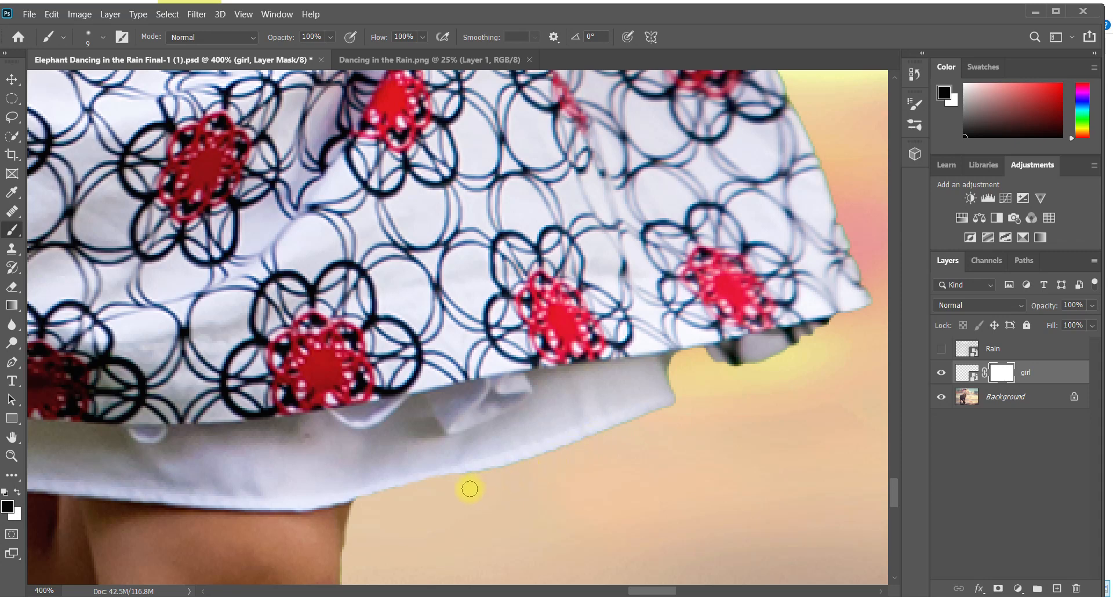
Finish hiding the petticoat hem's leftover outline on the mask with straight, connected strokes of an 8 px brush
key(bracketleft)
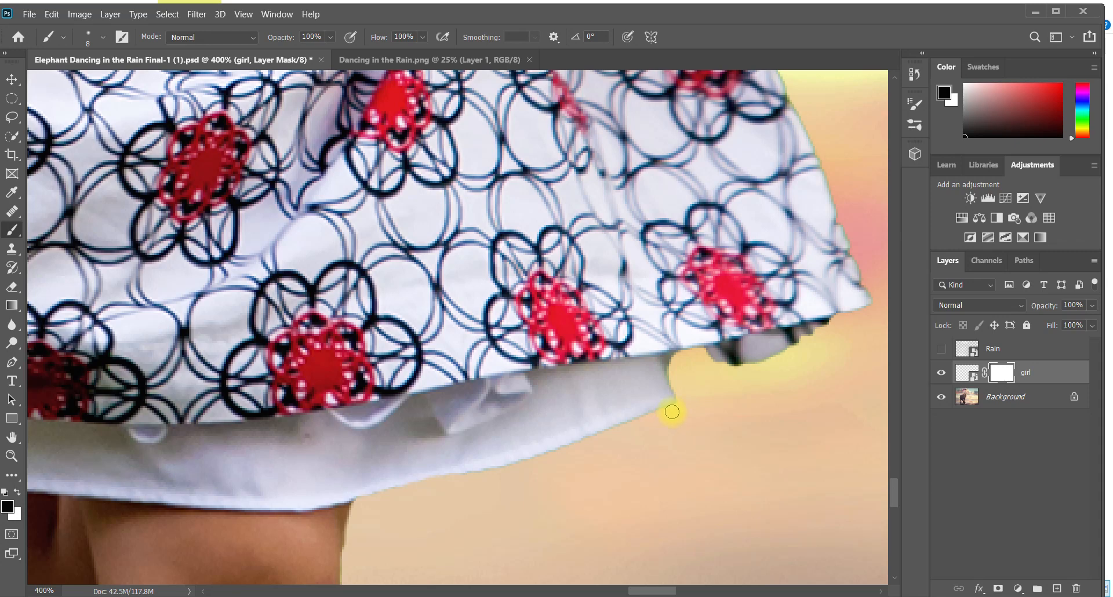
drag(672, 411, 647, 418)
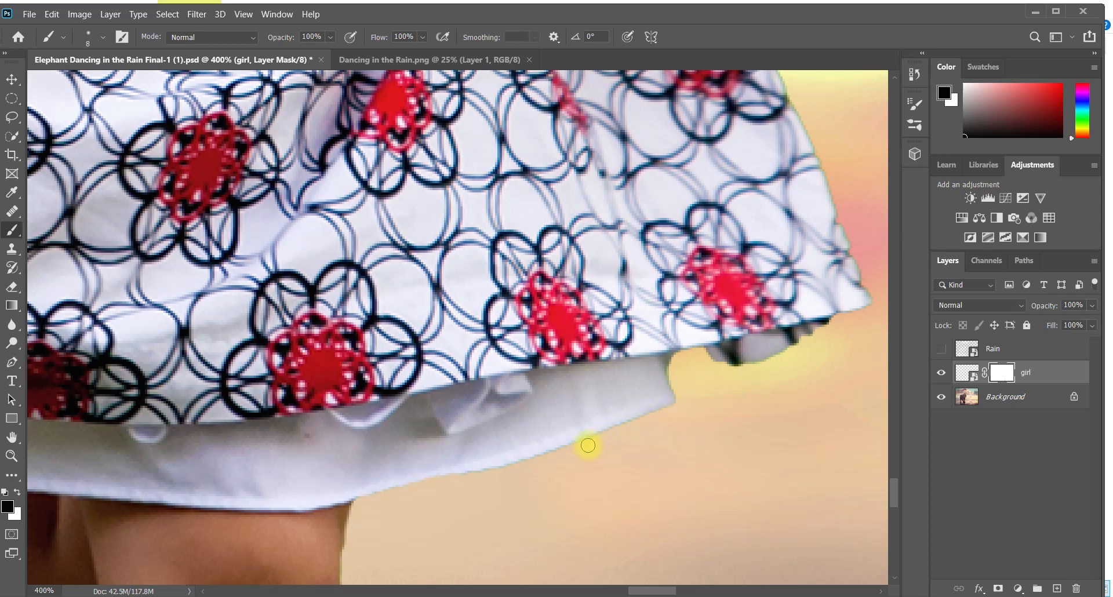
key(shift)
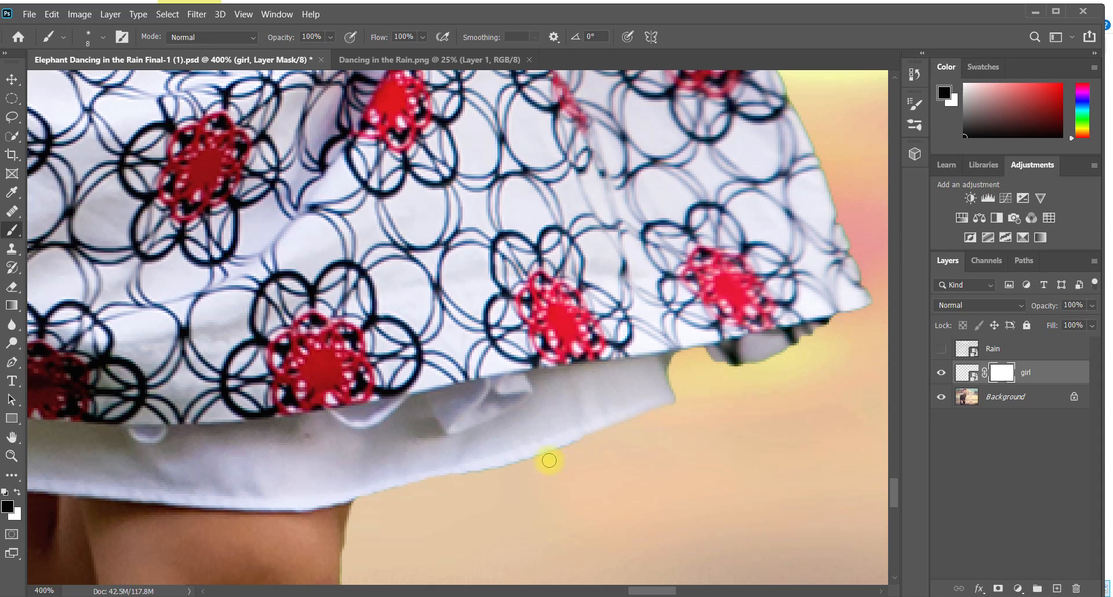
key(shift)
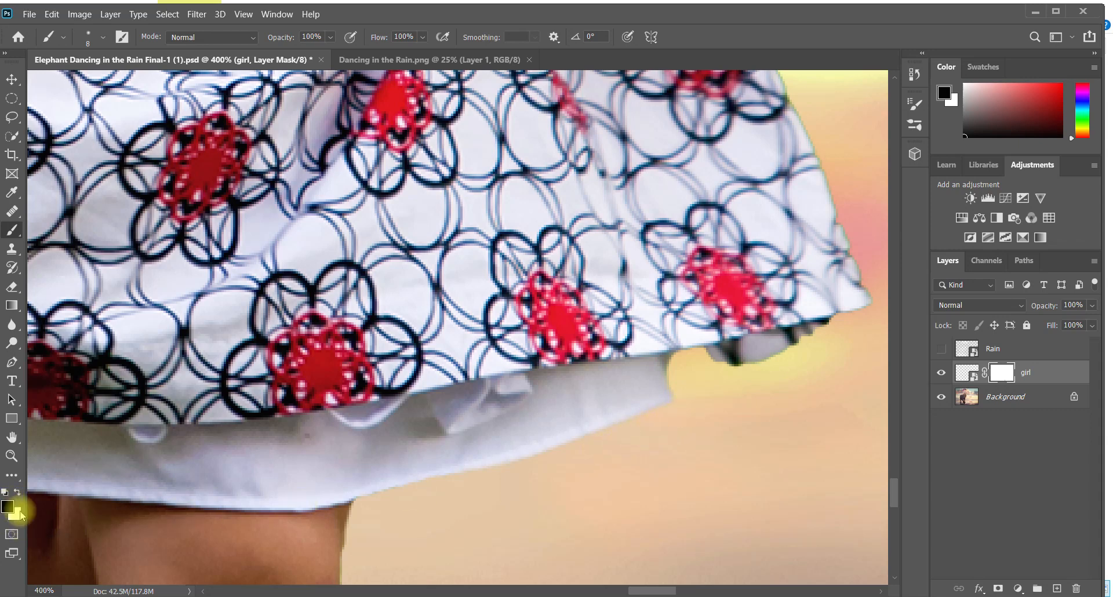
Make the girl layer's image the active target, then return to its layer mask
click(963, 374)
key(x)
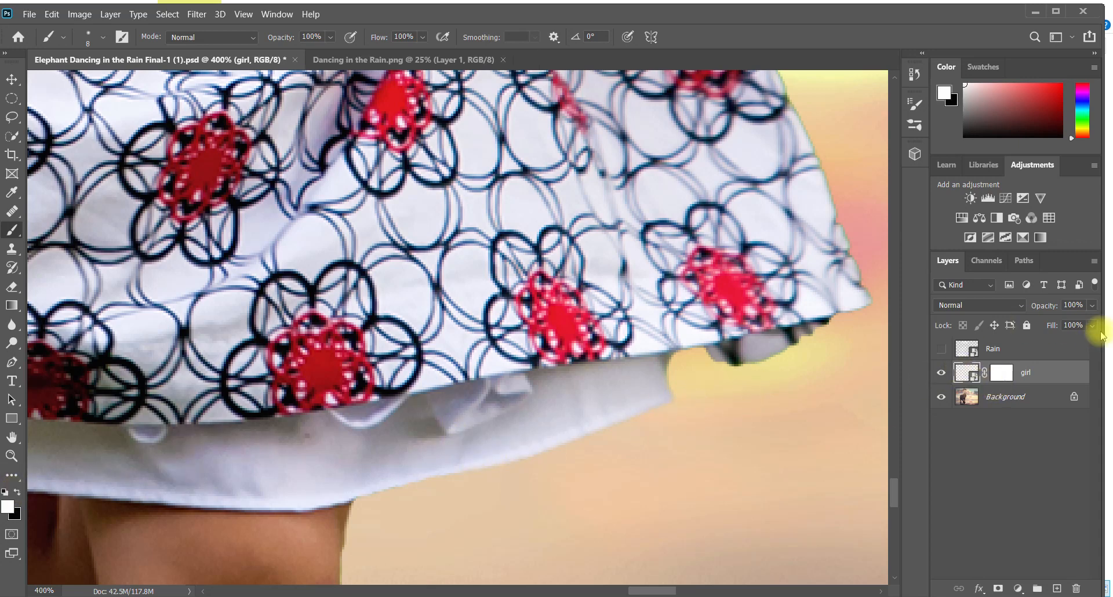
click(1001, 374)
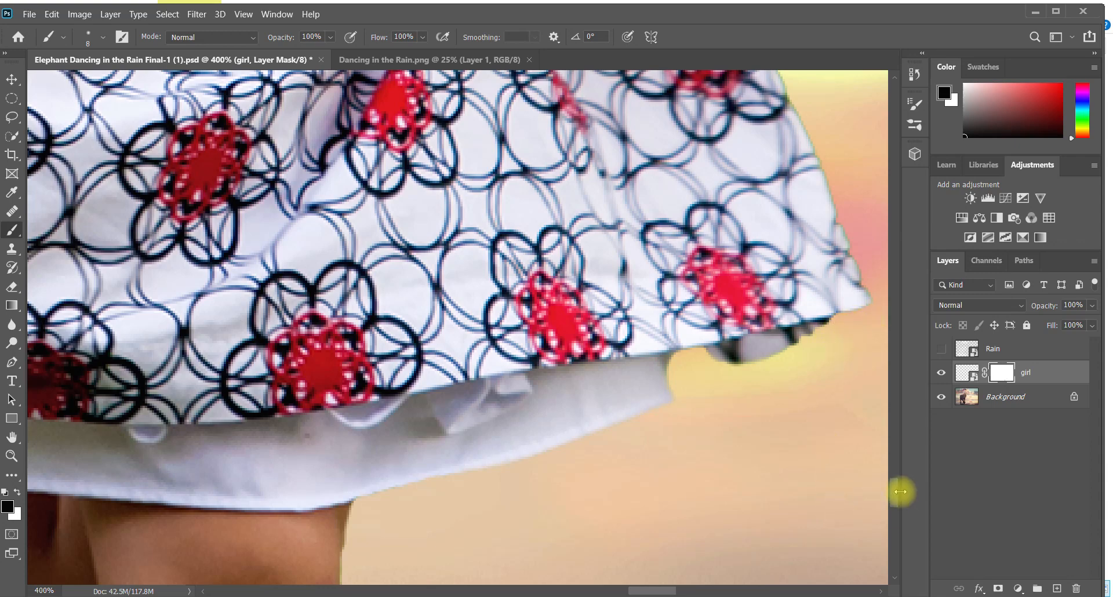
Mask out the fringe along the loose end of the red sash and the adjoining bent arm, using a 20 to 25 px brush
drag(894, 502, 885, 534)
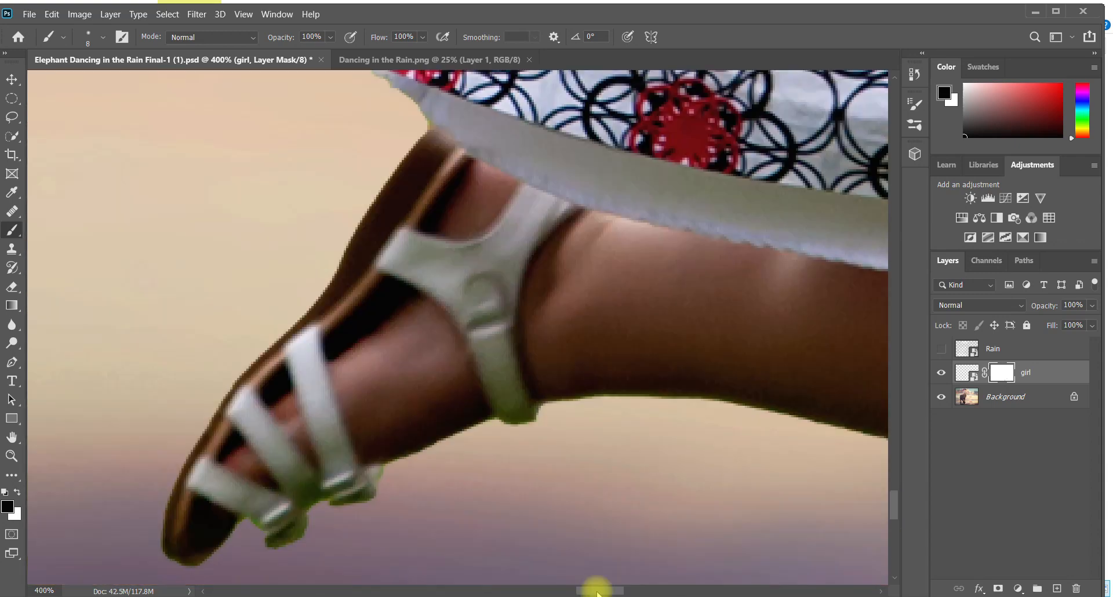
key(F9)
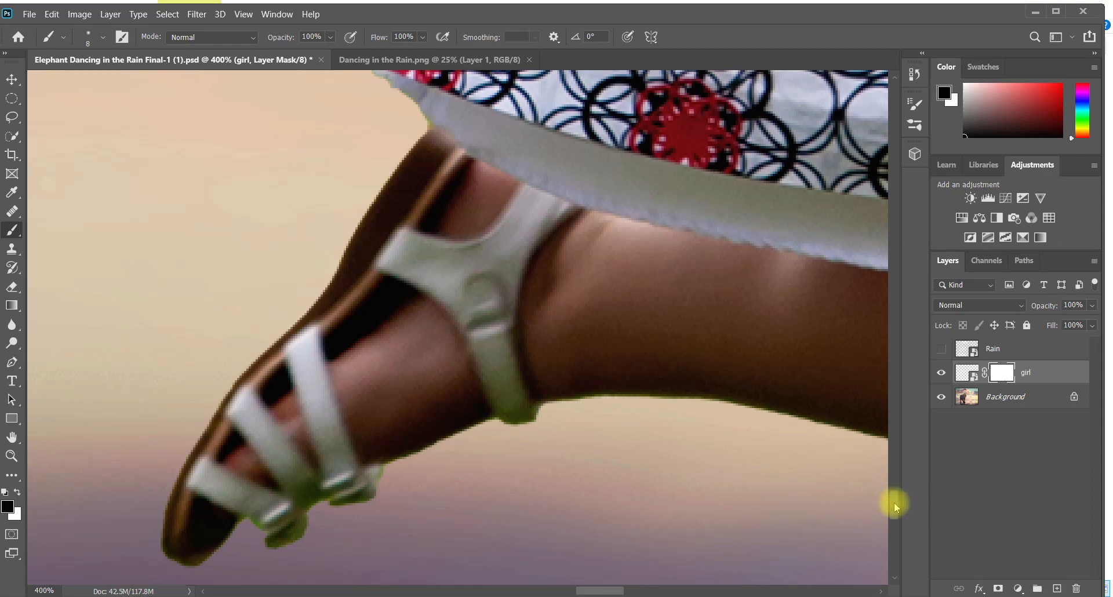
drag(894, 501, 888, 433)
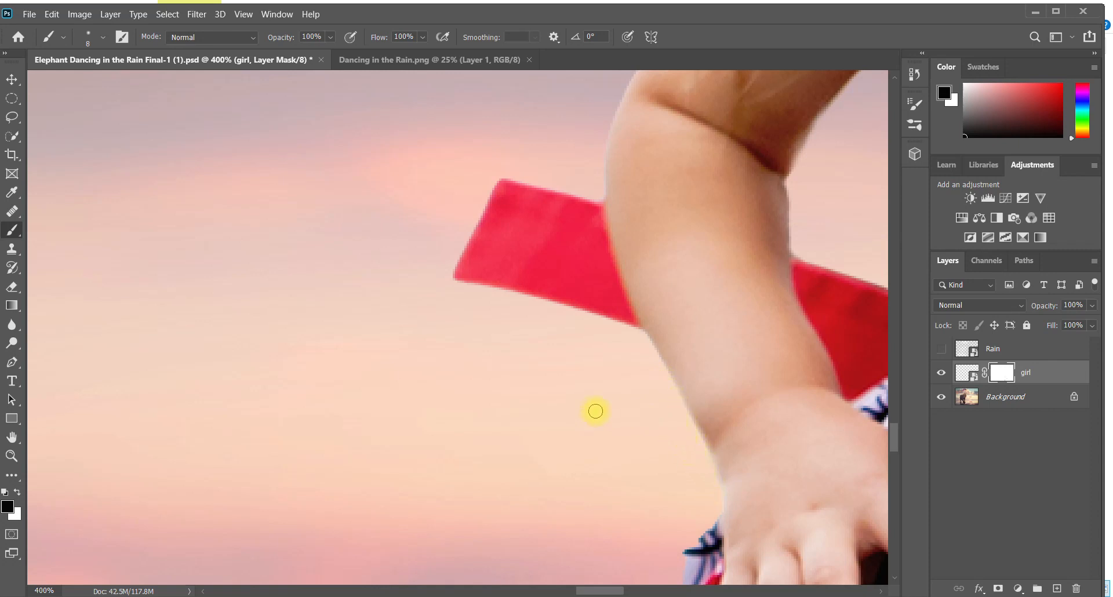
key(bracketright)
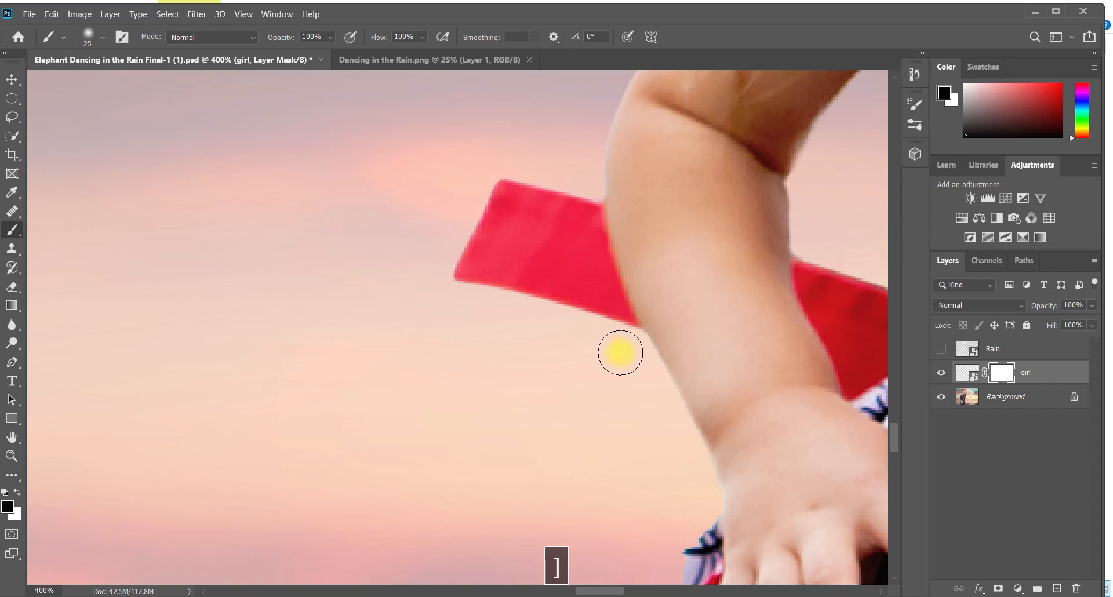
key(bracketright)
key(bracketright)
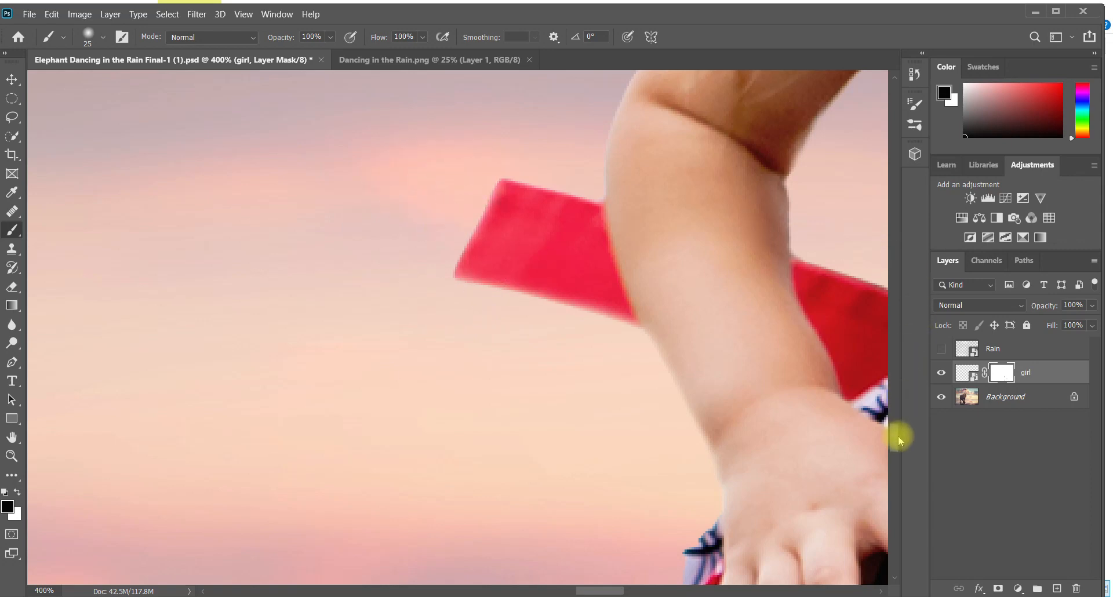
drag(897, 438, 897, 412)
key(bracketleft)
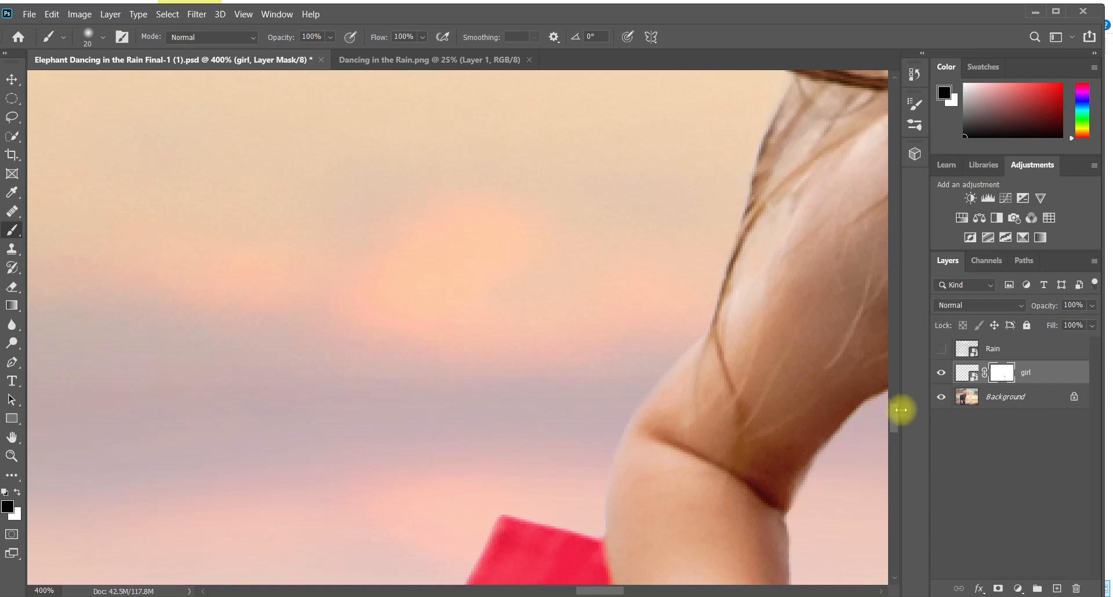
Clean up the outer edge of the girl's other arm on the mask with a 30 px brush and fit the whole image on screen
scroll(896, 394, up, 10)
scroll(896, 383, down, 5)
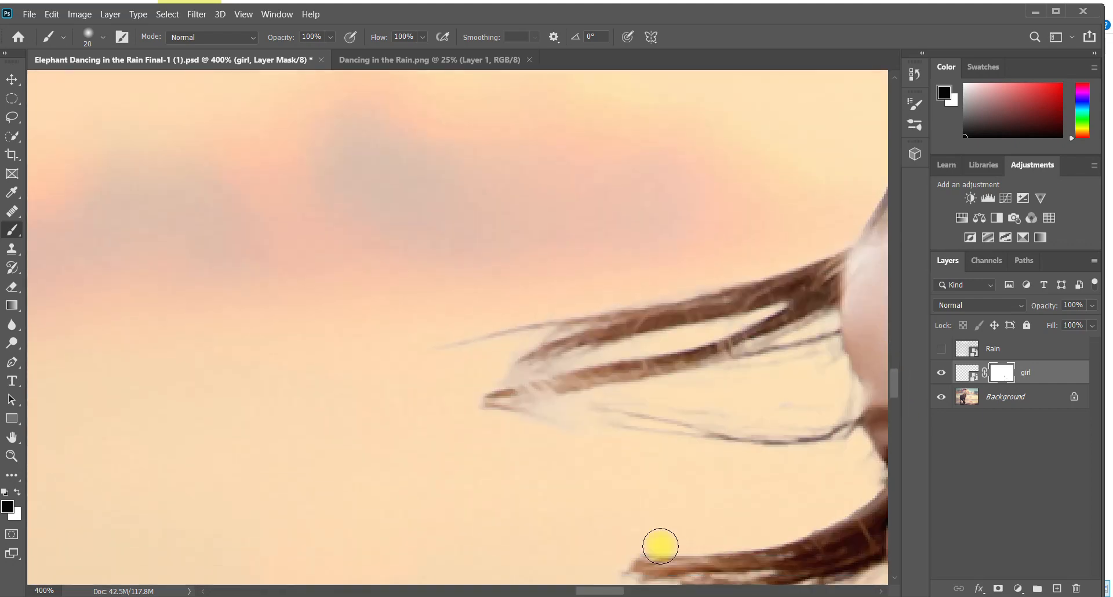
drag(597, 590, 669, 590)
scroll(892, 388, down, 10)
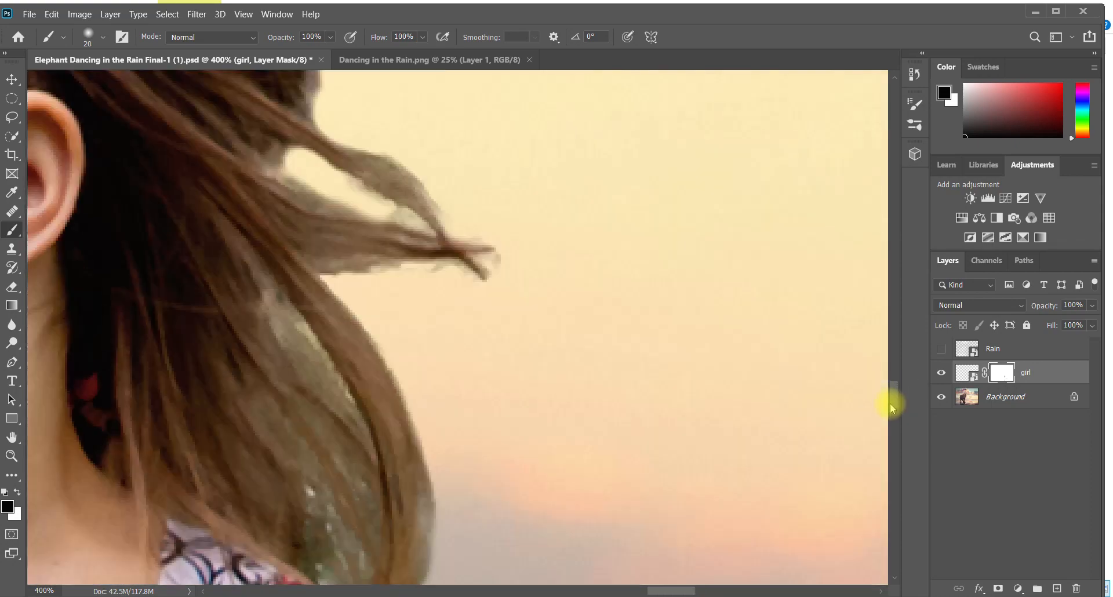
key(bracketright)
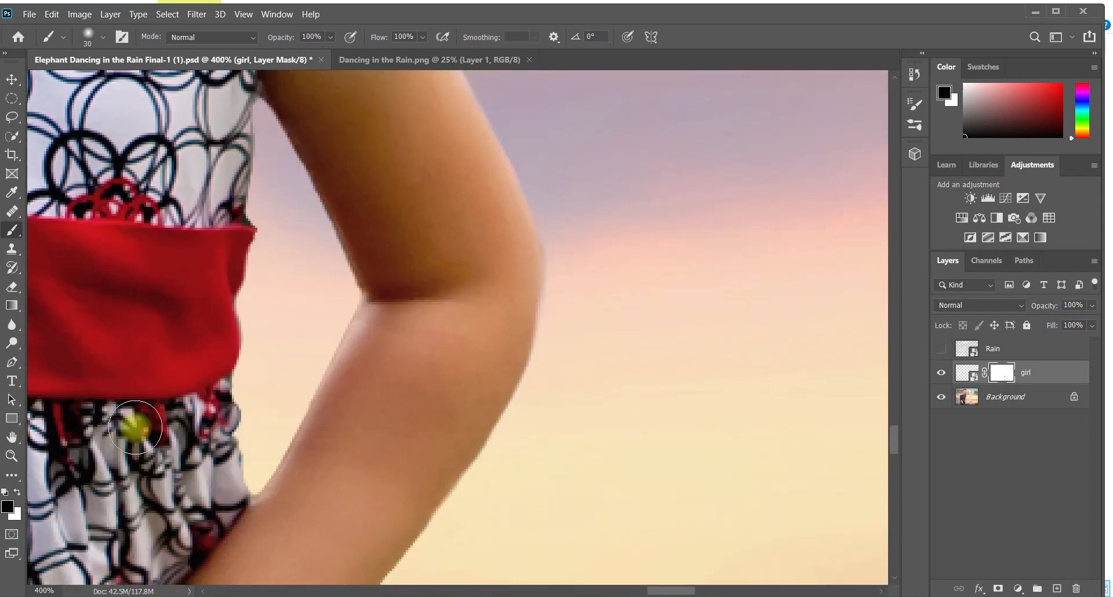
click(11, 456)
click(433, 37)
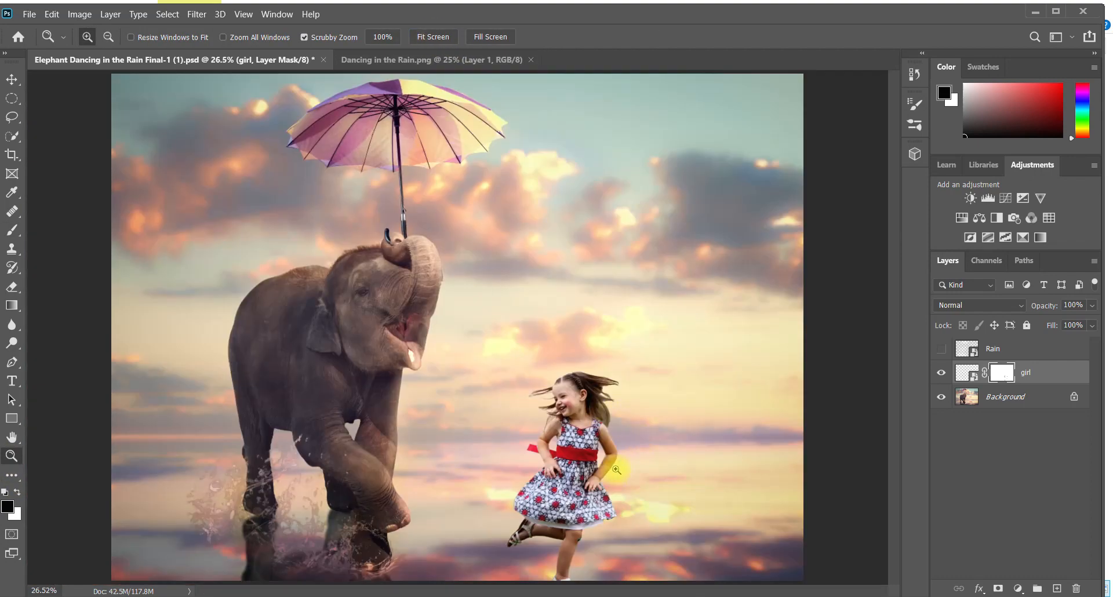
key(F9)
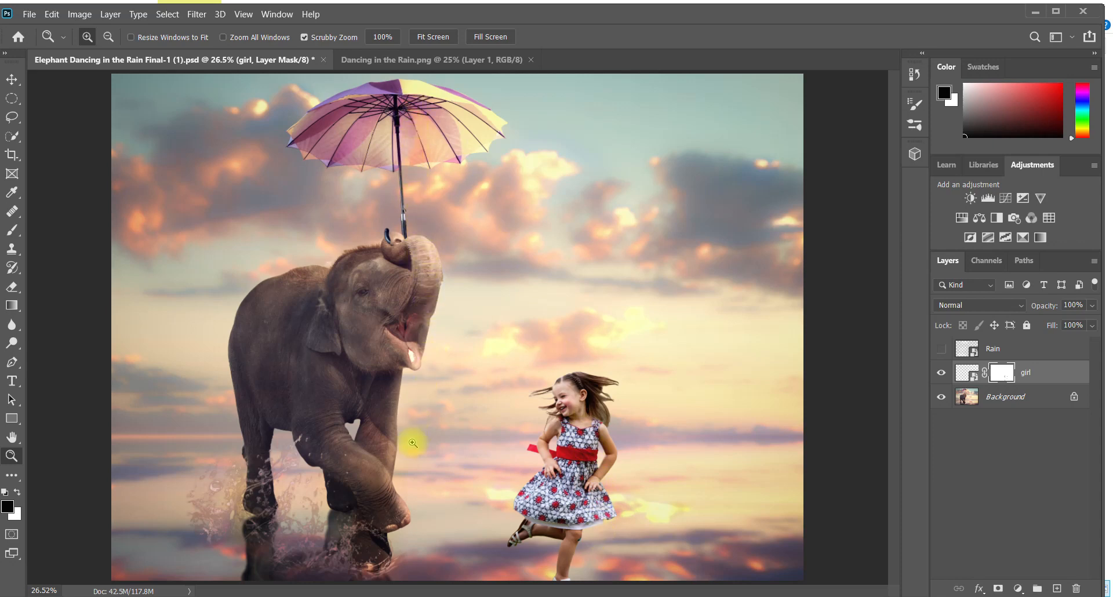
Add a Curves adjustment clipped to the girl layer and raise the RGB curve's midpoint to brighten her
click(963, 374)
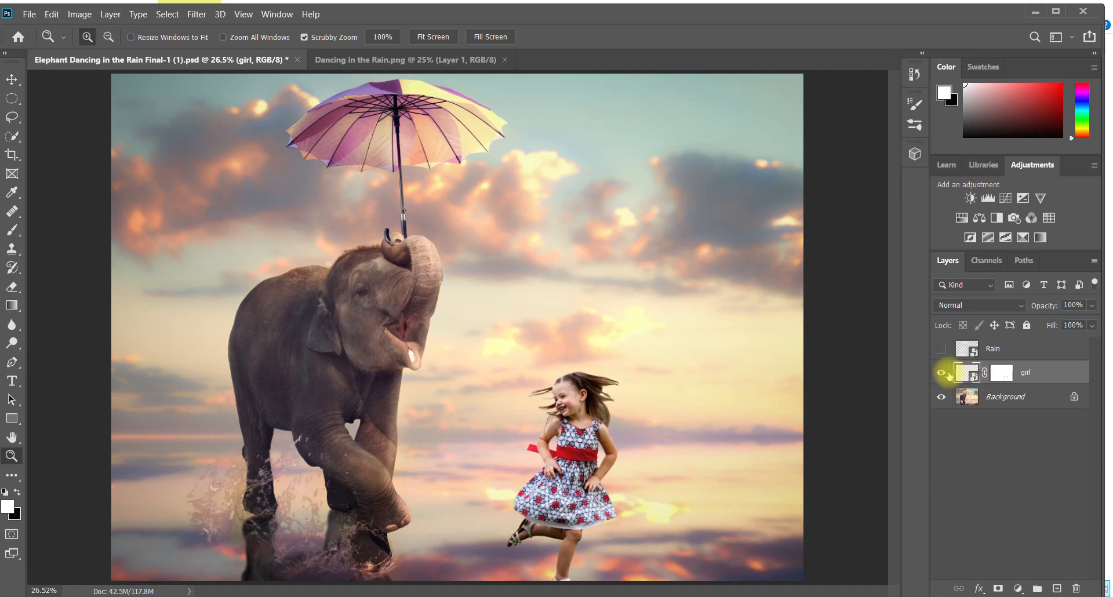
click(1006, 199)
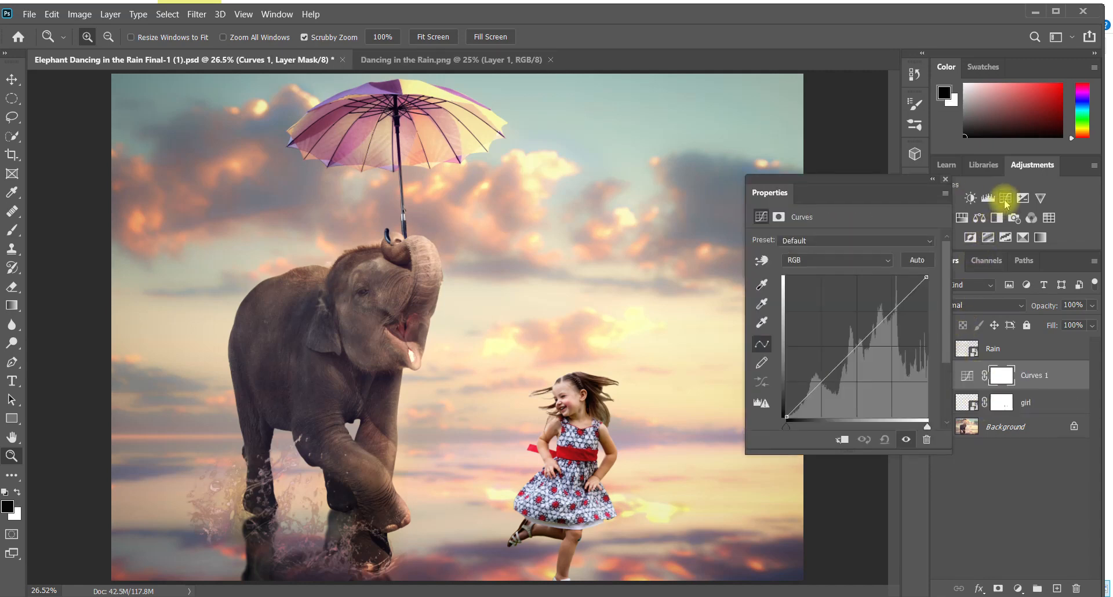
click(844, 443)
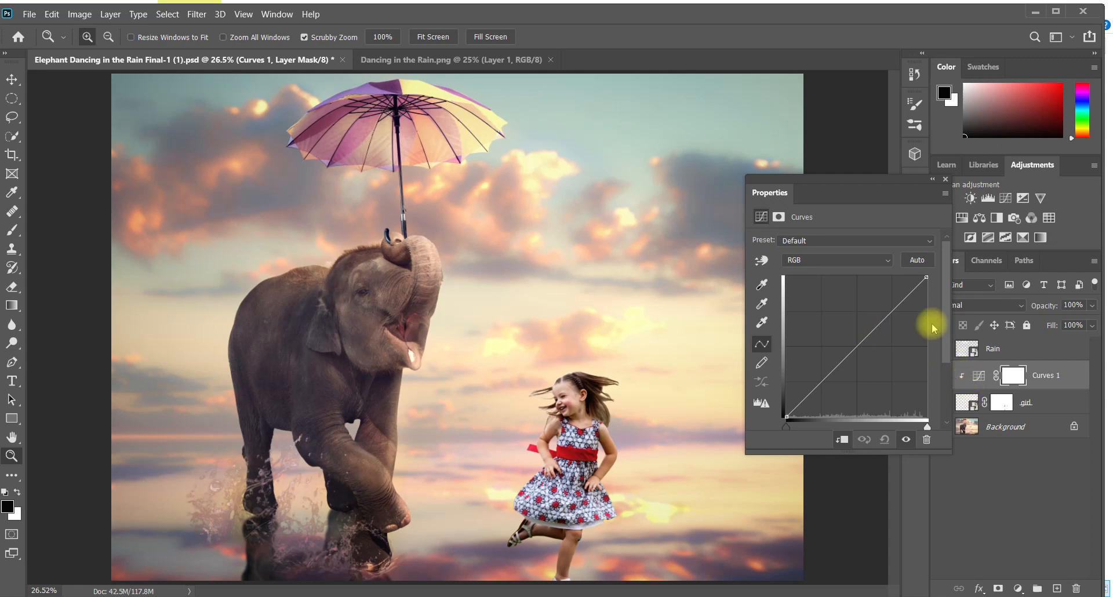
drag(882, 186, 827, 189)
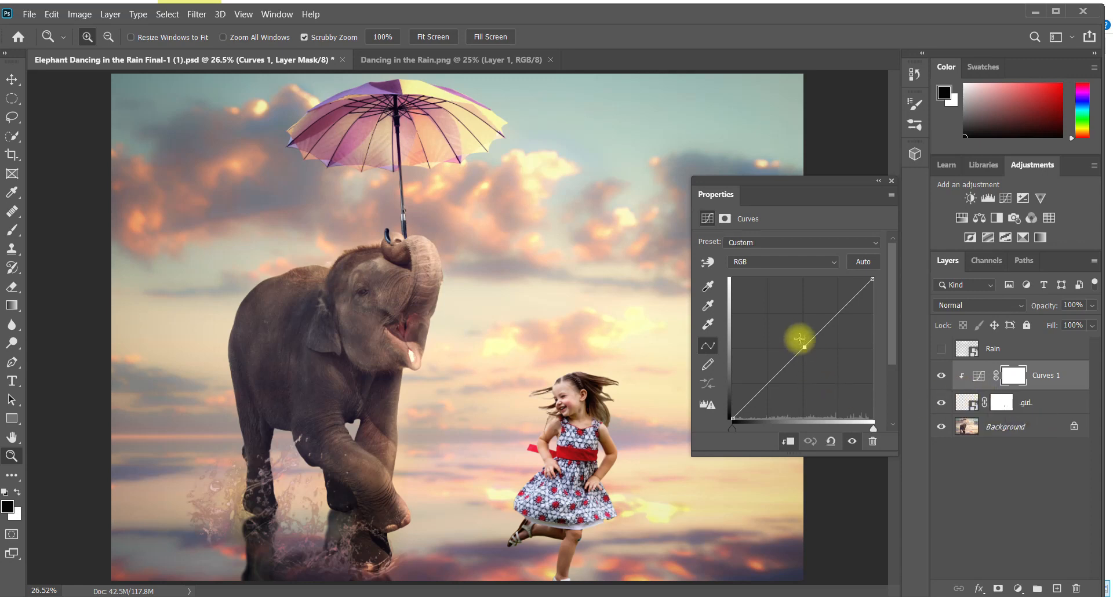
mouse_move(801, 337)
mouse_down()
mouse_move(802, 353)
mouse_move(790, 326)
mouse_move(805, 355)
mouse_move(794, 334)
mouse_up()
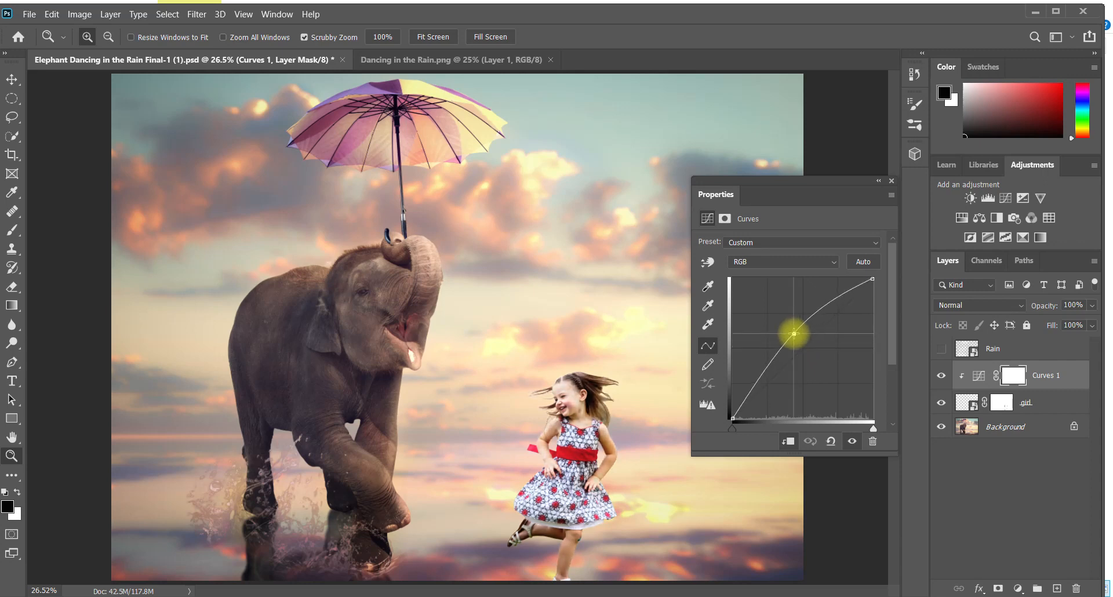
click(892, 182)
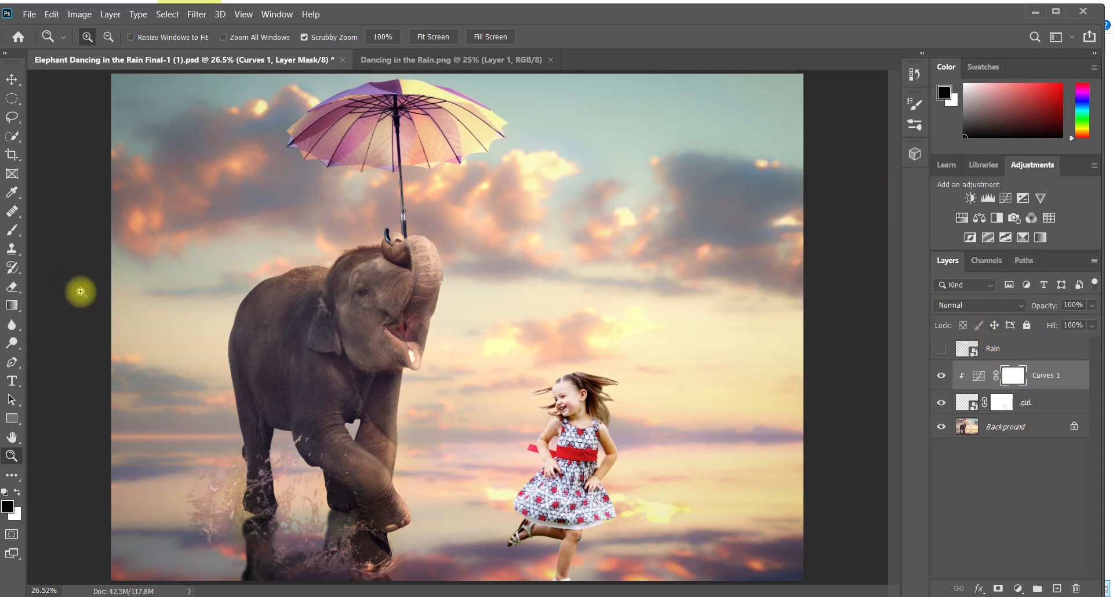
Draw a linear white-to-black gradient on the Curves mask from behind the girl's back toward her front, and compare with the adjustment toggled off and on
click(11, 309)
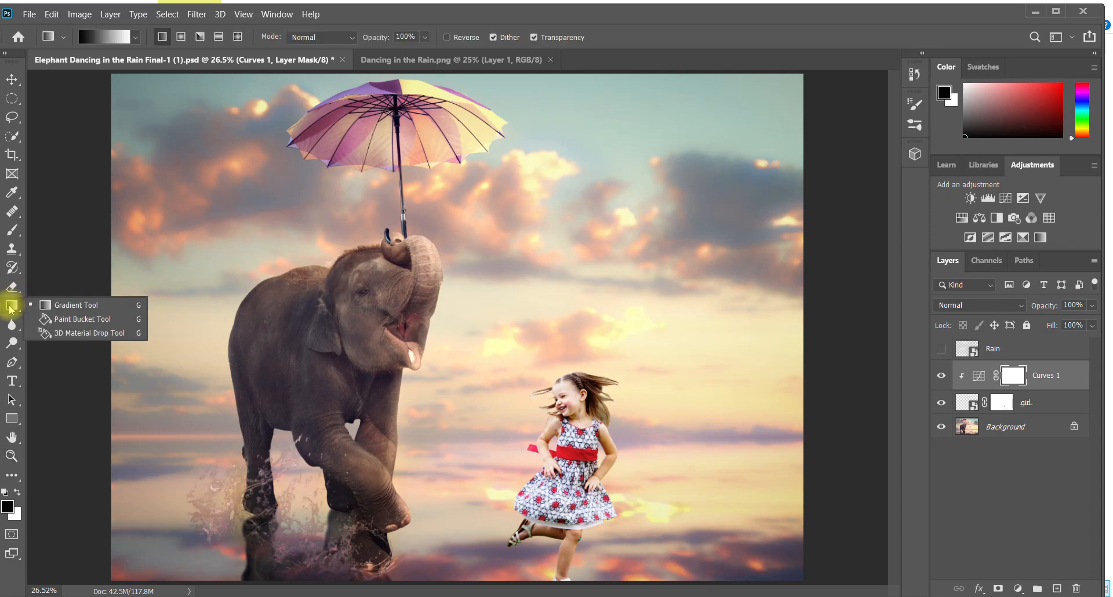
click(10, 309)
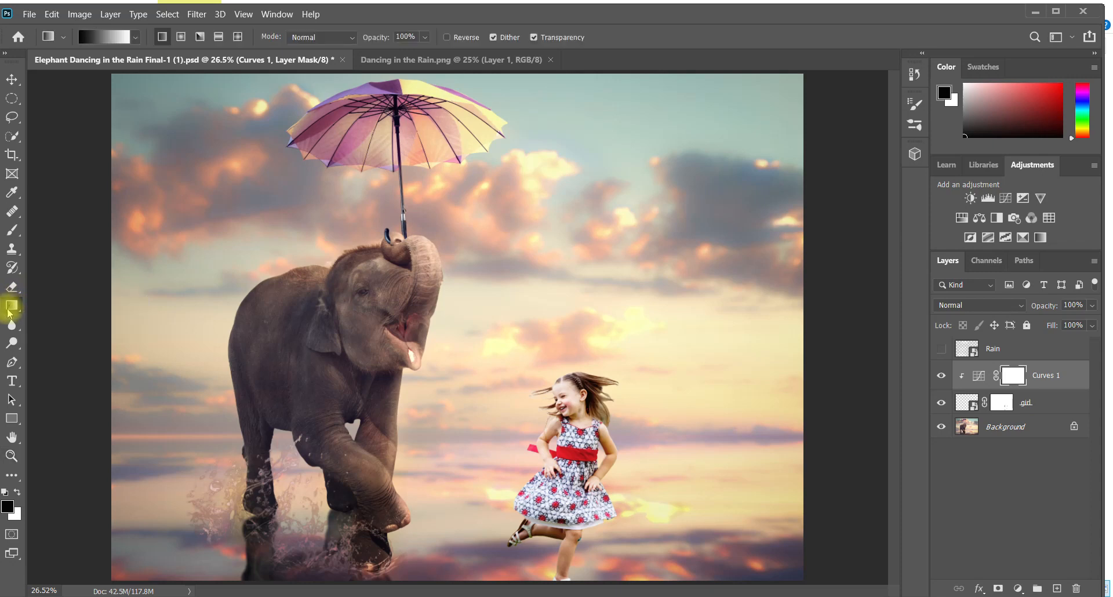
click(16, 492)
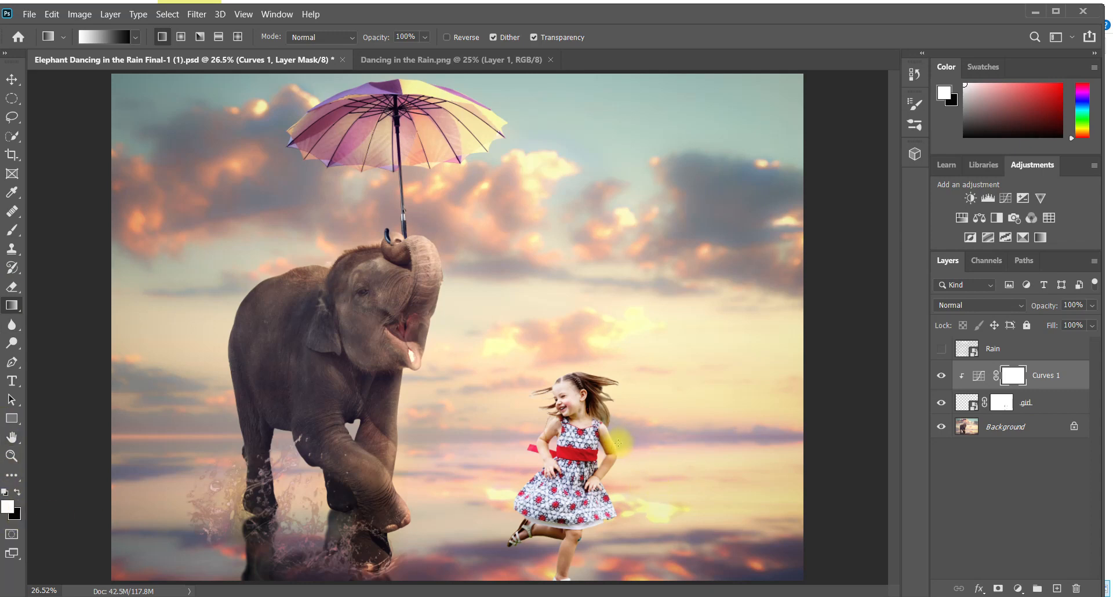
drag(619, 443, 553, 442)
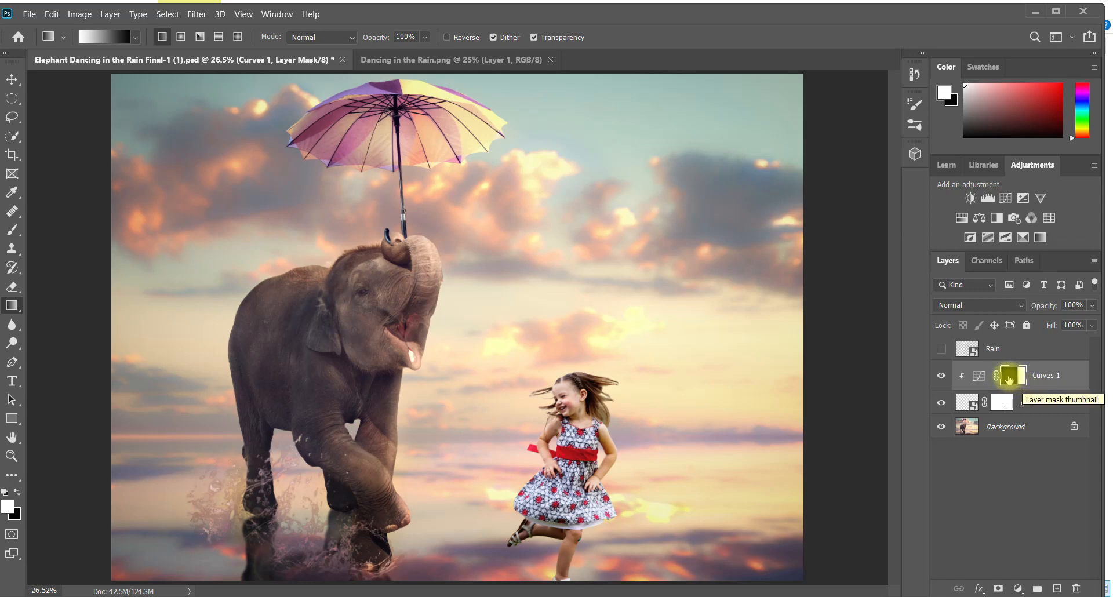
key(ctrl+i)
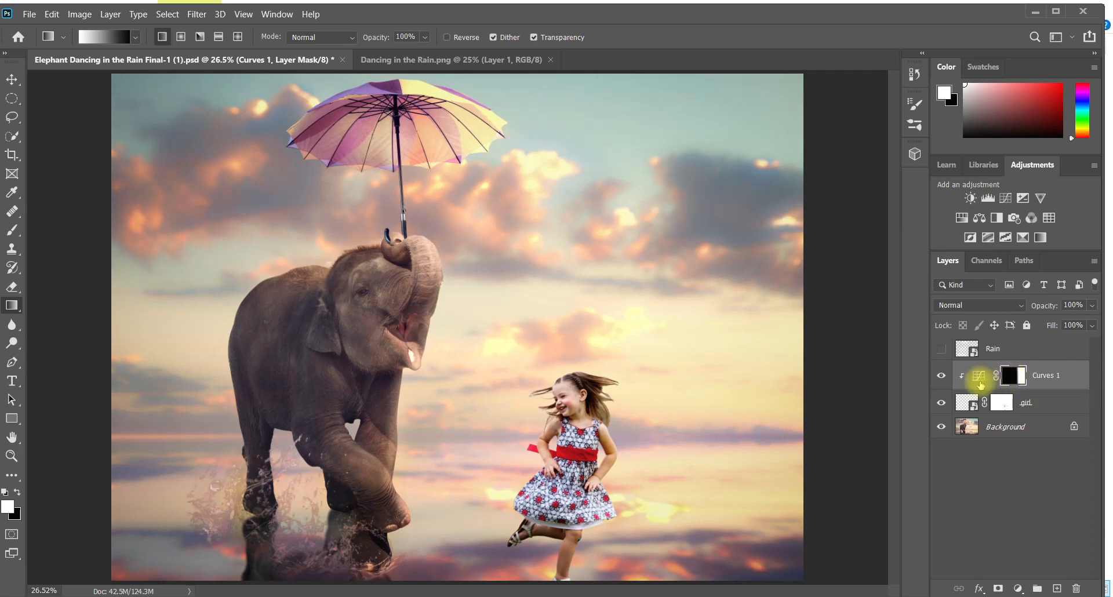
click(942, 377)
click(942, 377)
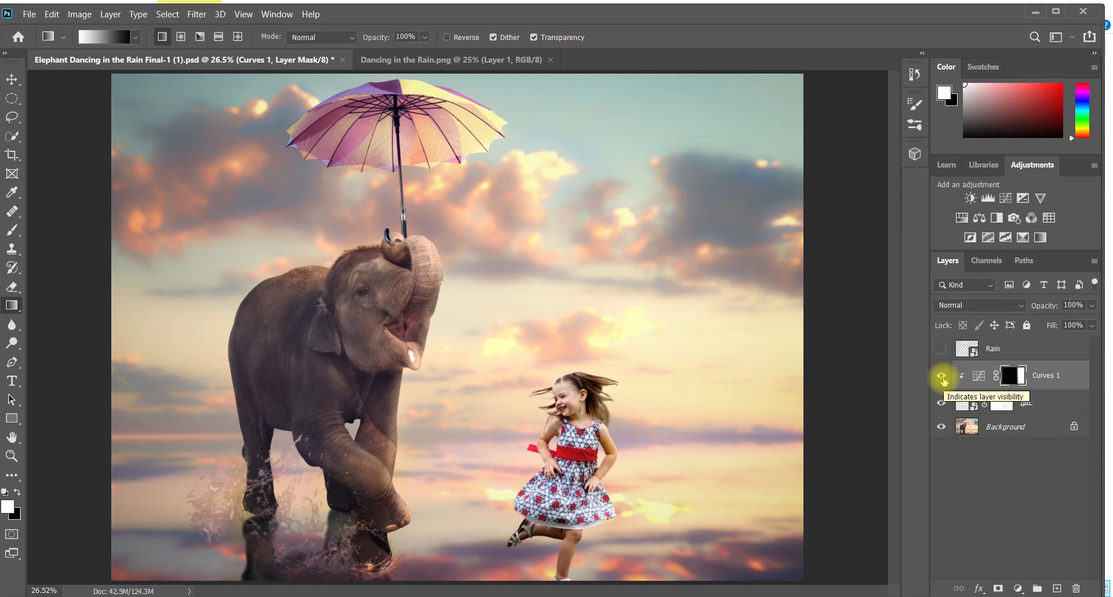
Add a second Curves adjustment clipped to the girl layer and pull the RGB curve's midpoint down slightly to darken her
click(942, 378)
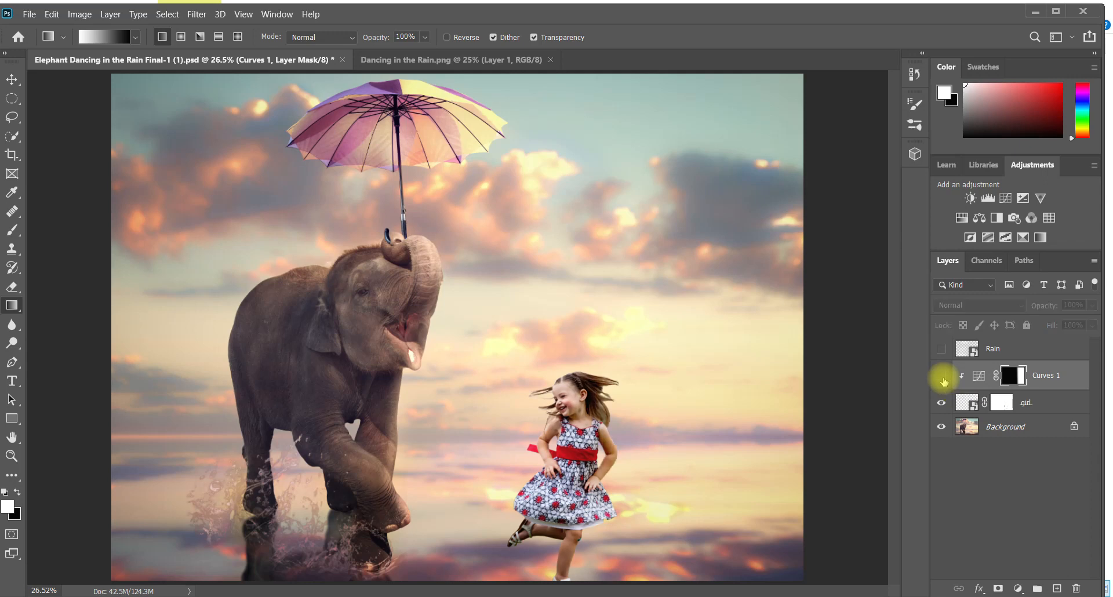
click(942, 378)
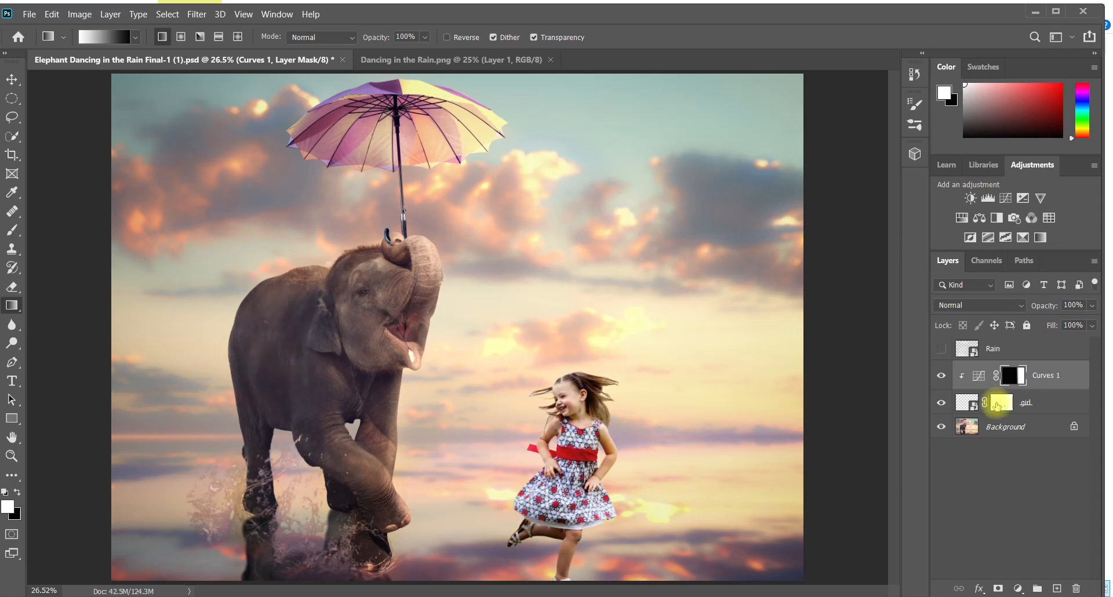
click(1006, 199)
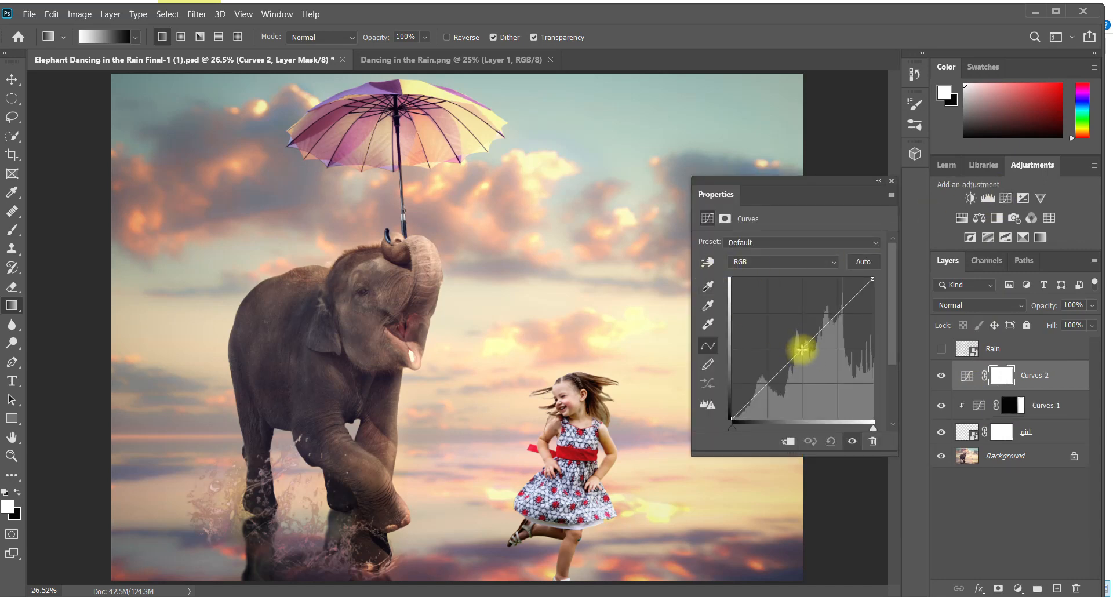
click(788, 443)
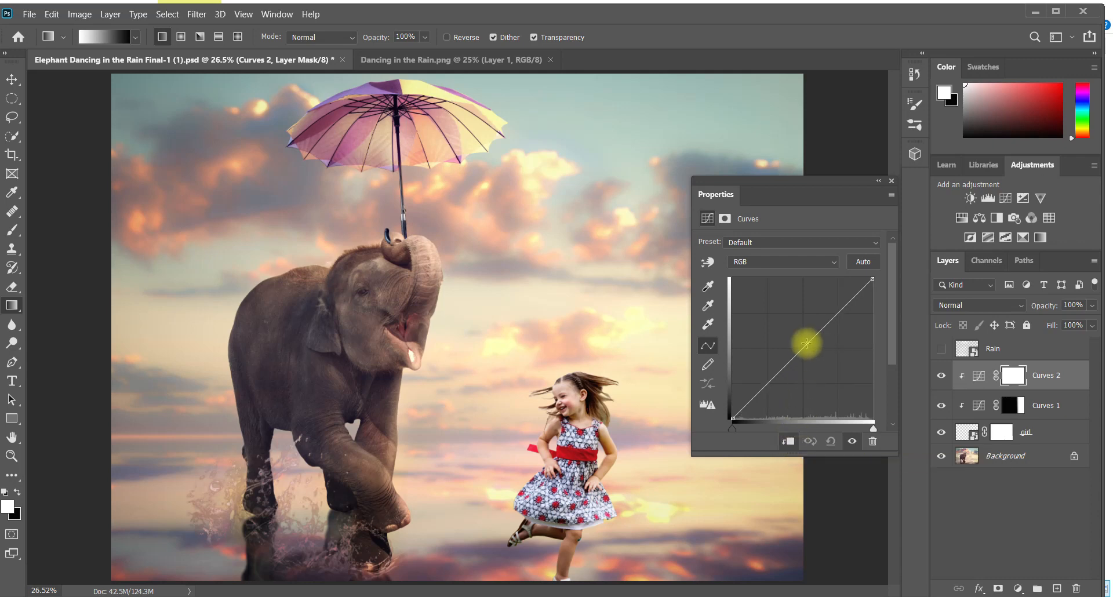
drag(807, 344, 812, 350)
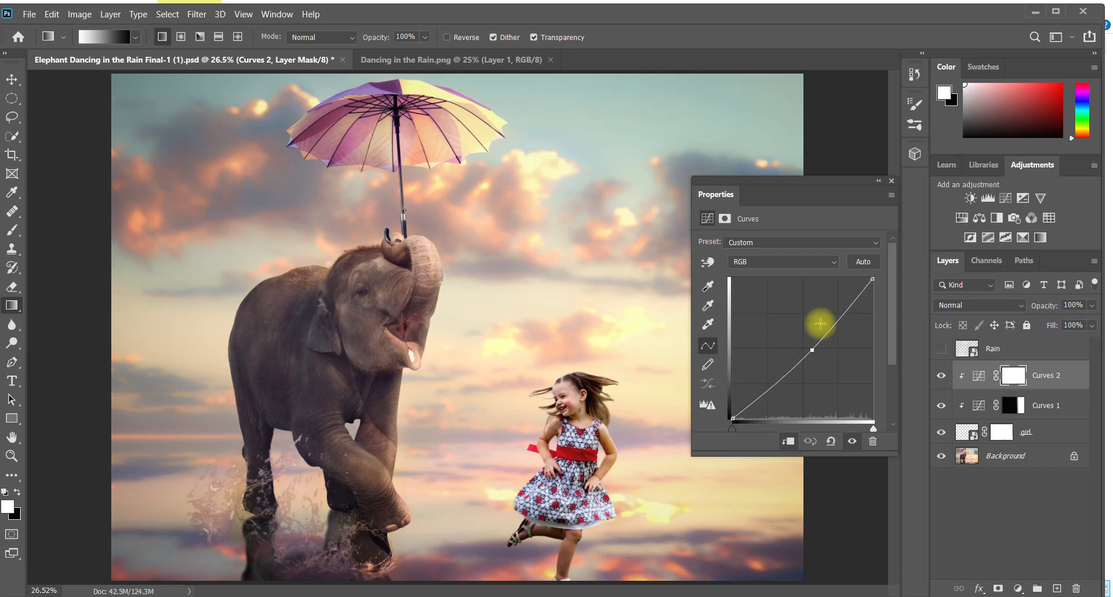
click(892, 181)
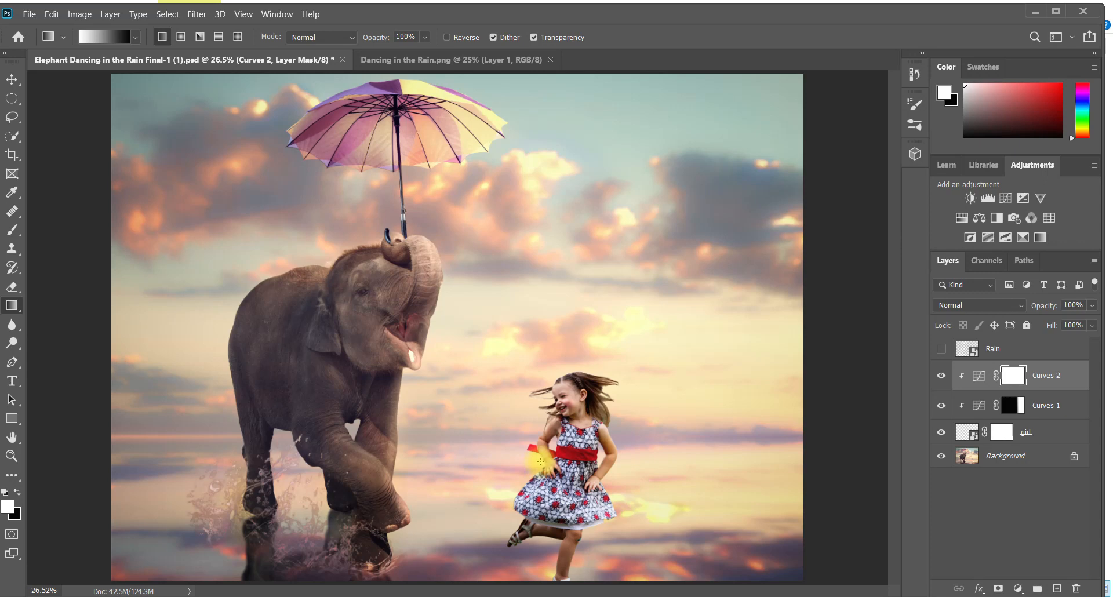
Draw a linear white-to-black gradient on the second Curves mask from the girl's front toward her back, and compare with the adjustment toggled off and on
drag(539, 461, 583, 461)
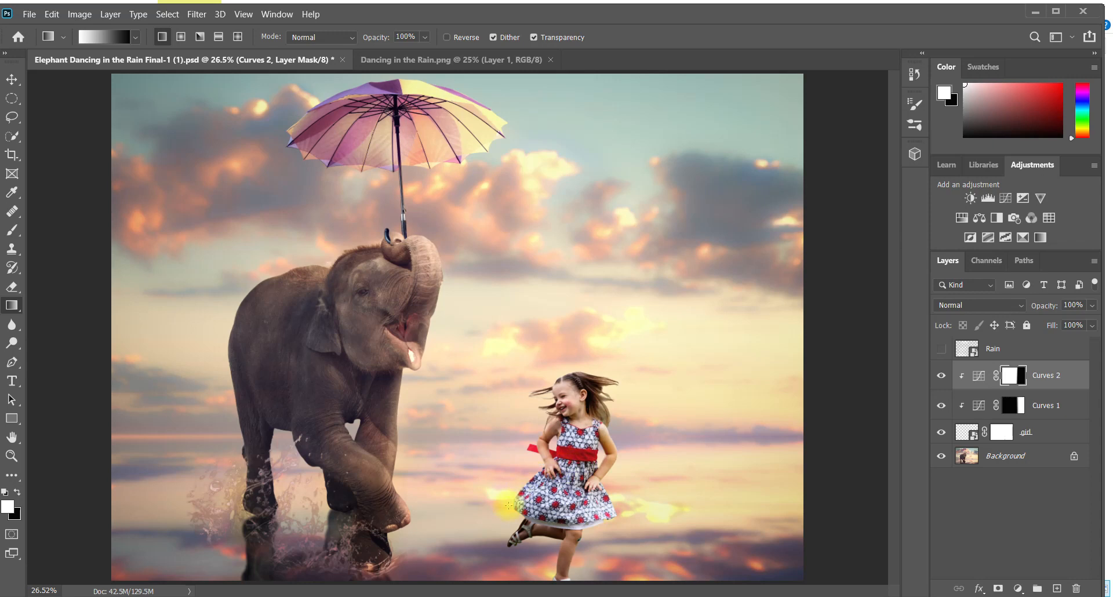
click(942, 378)
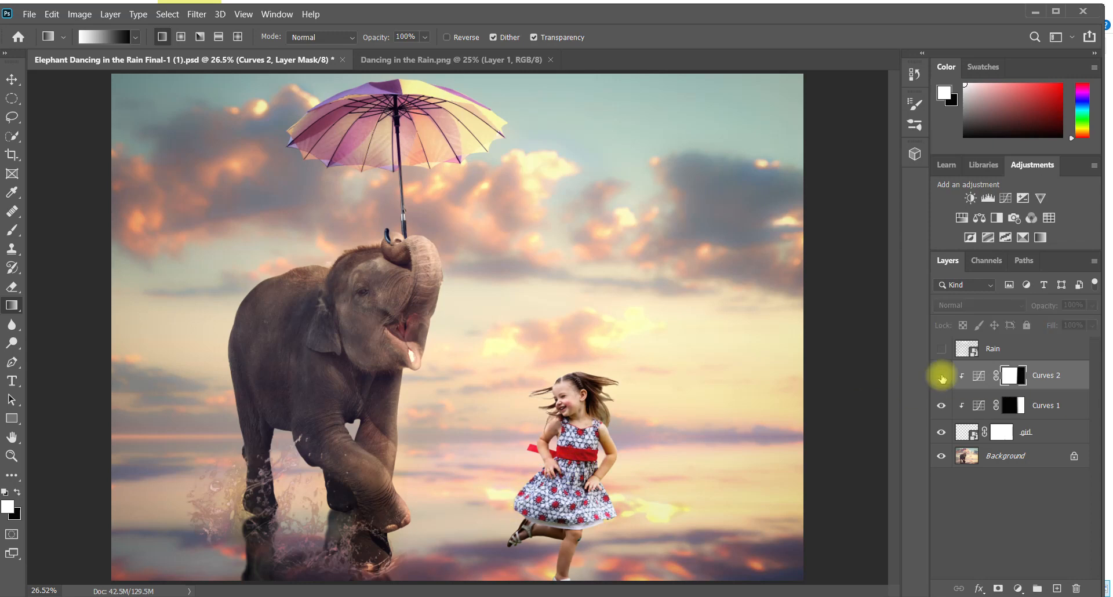
click(942, 377)
click(942, 377)
click(941, 378)
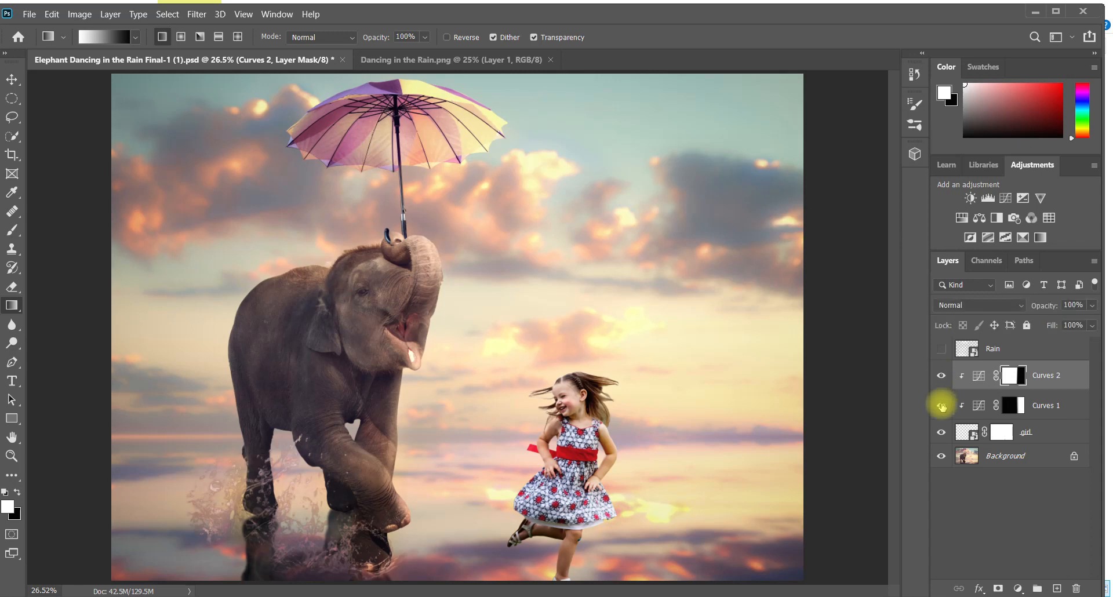
Compare the girl's lighting with each of the two Curves adjustments toggled off and on
click(942, 407)
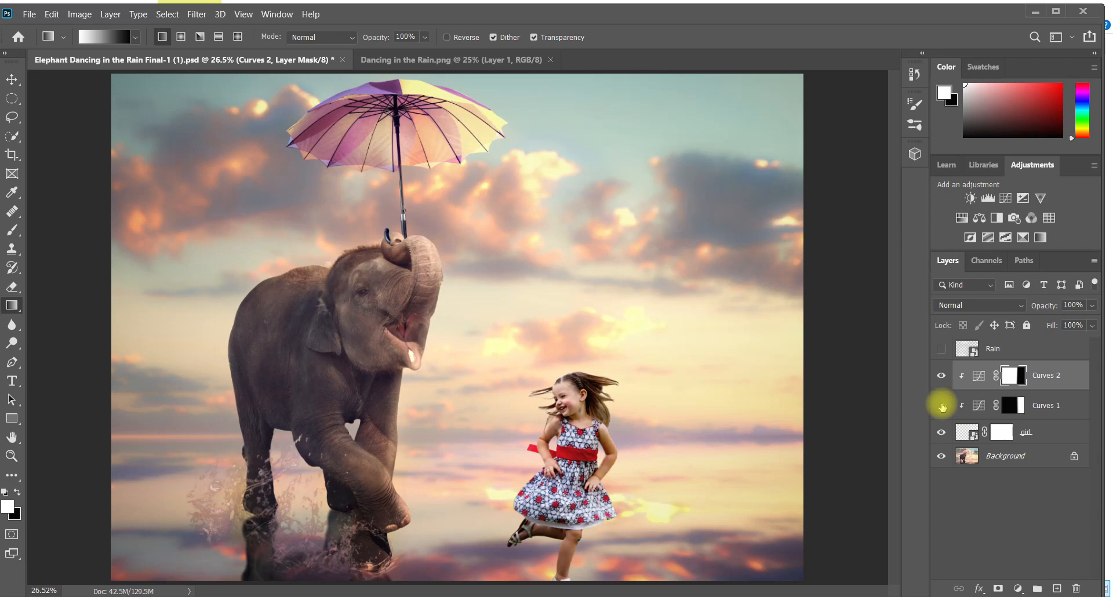
click(942, 407)
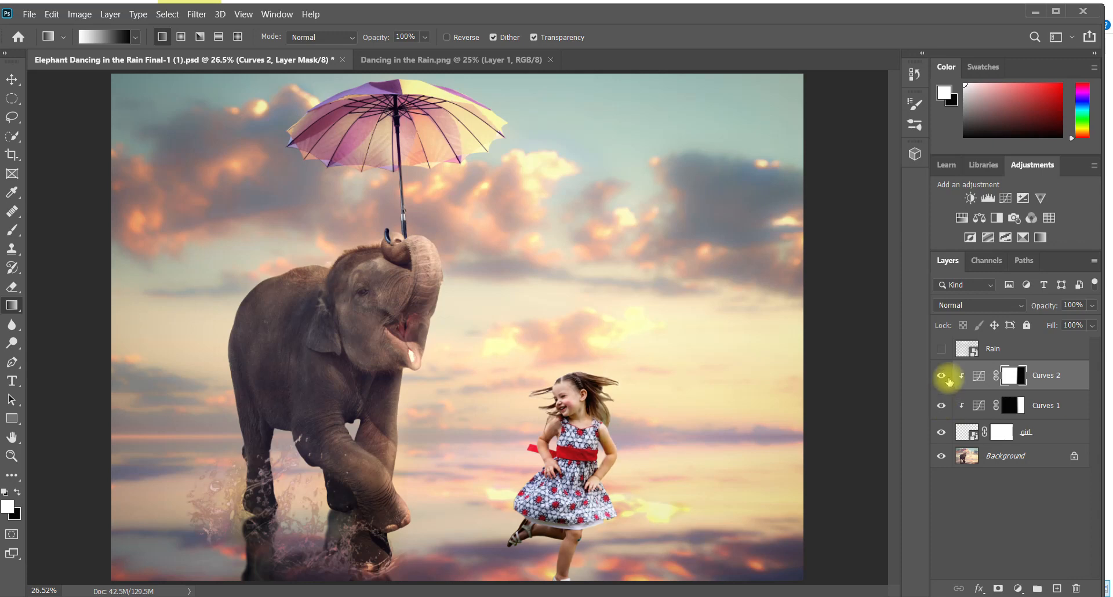
click(943, 381)
click(943, 377)
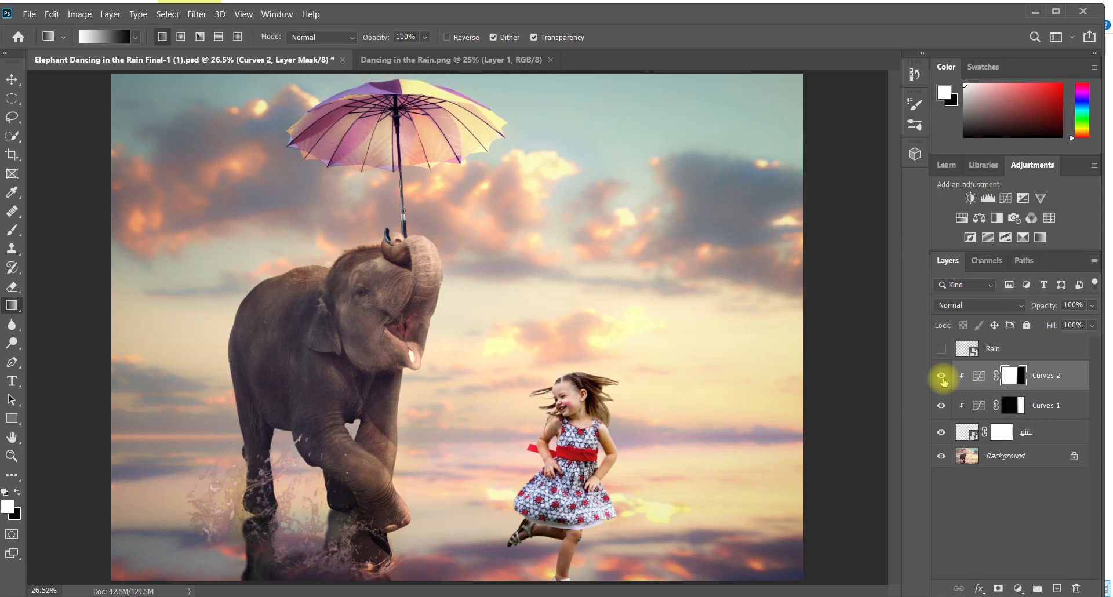
click(942, 377)
click(941, 377)
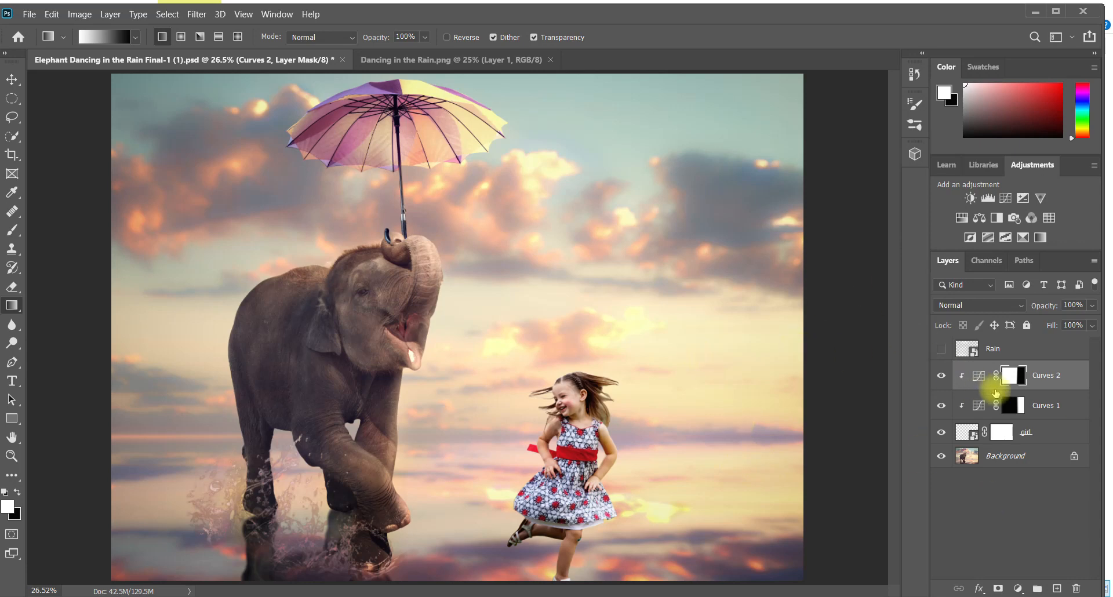
Rename the darkening Curves 2 layer to "shadow" and the brightening Curves 1 layer to "light"
click(978, 376)
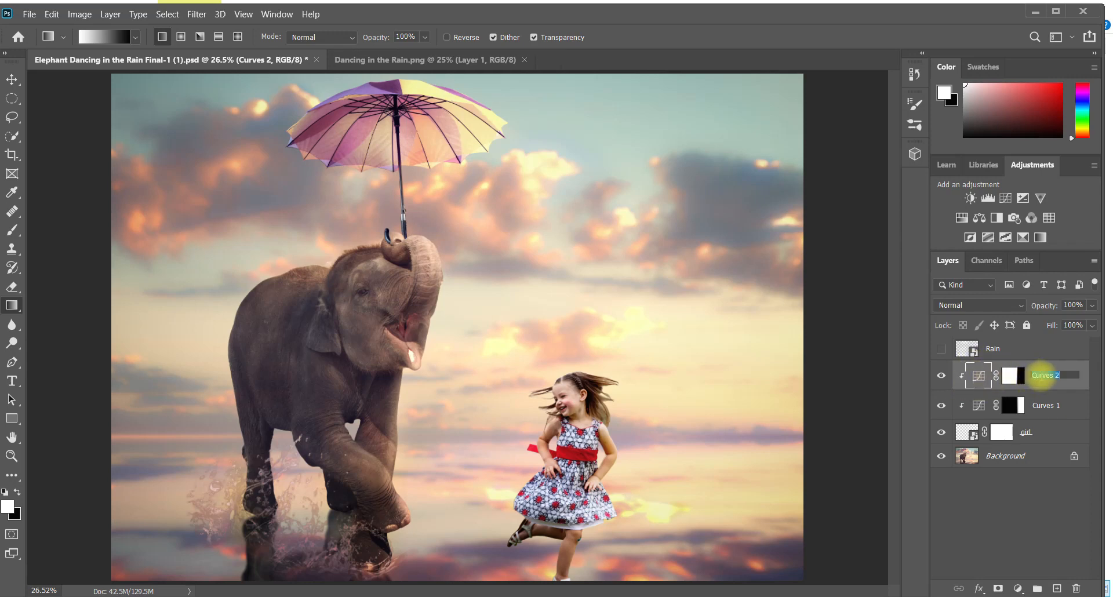
double_click(1044, 375)
text(shadow)
key(Return)
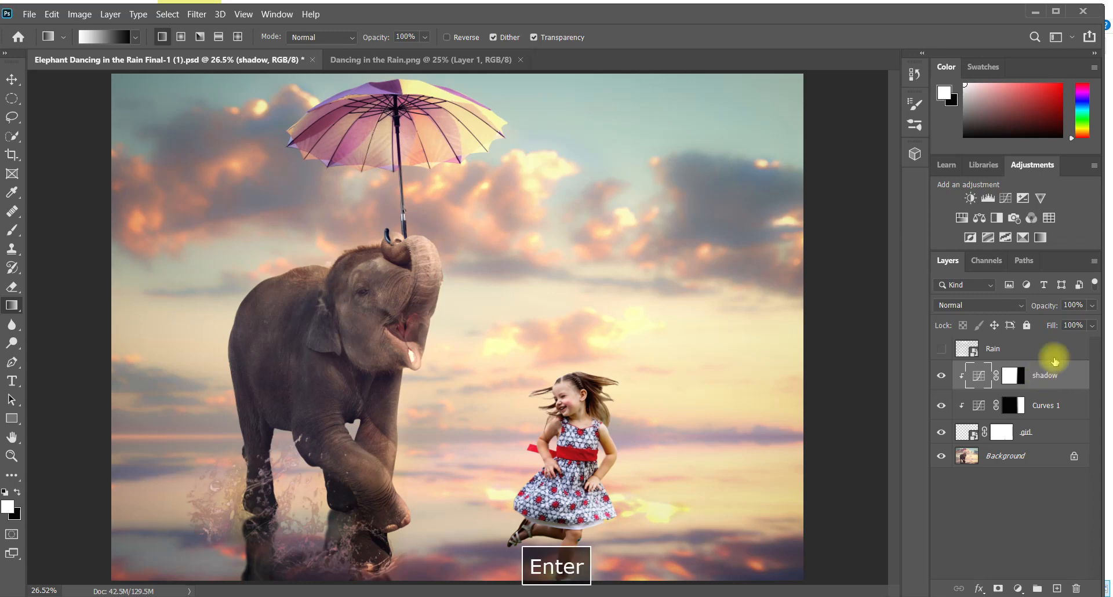
double_click(1043, 406)
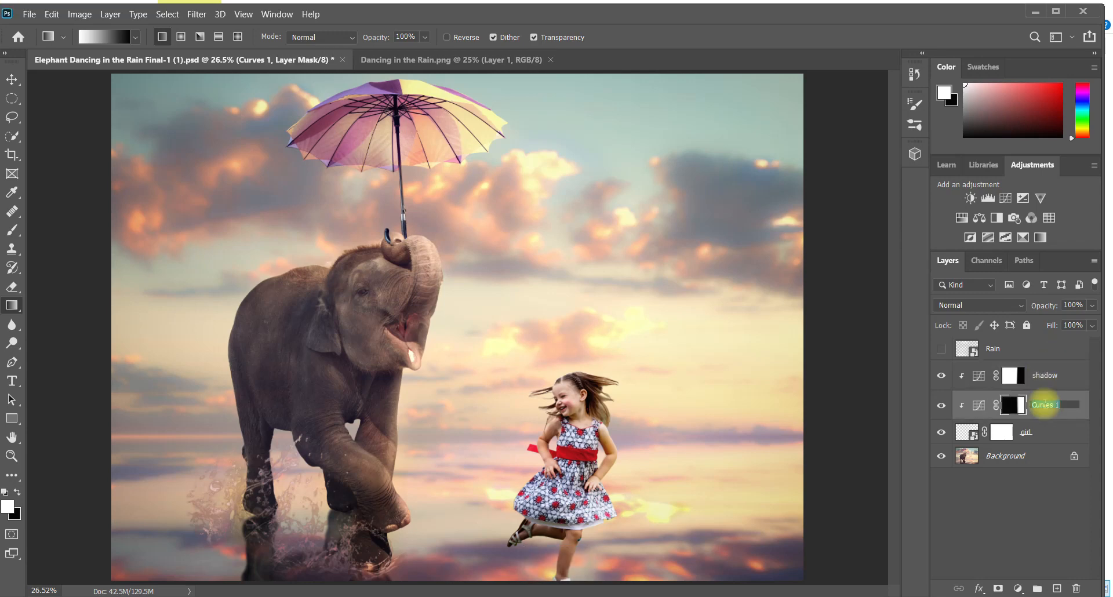
text(light)
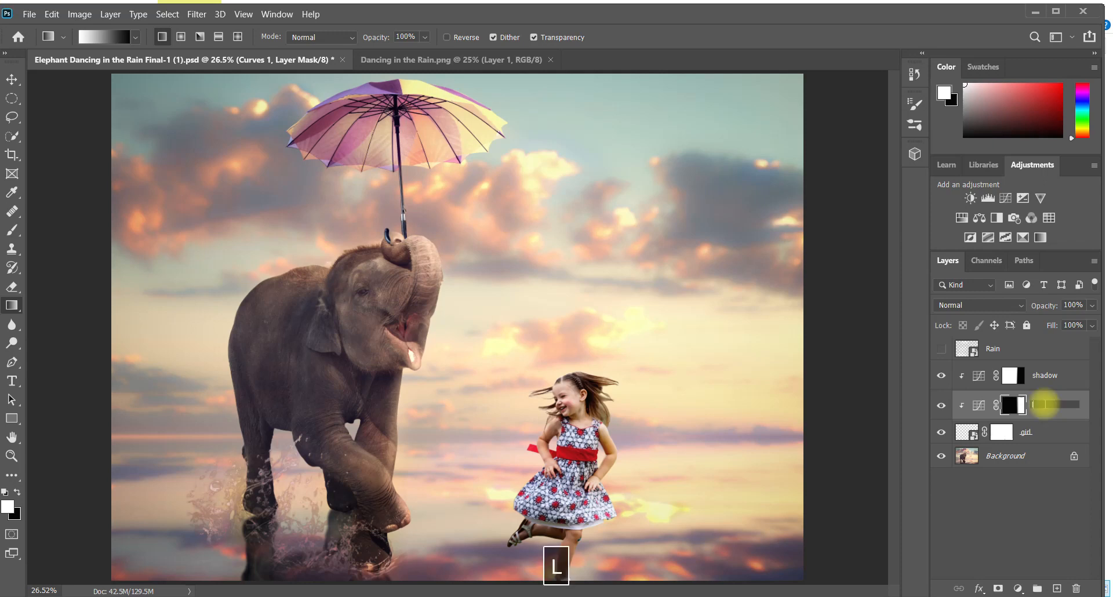
key(Return)
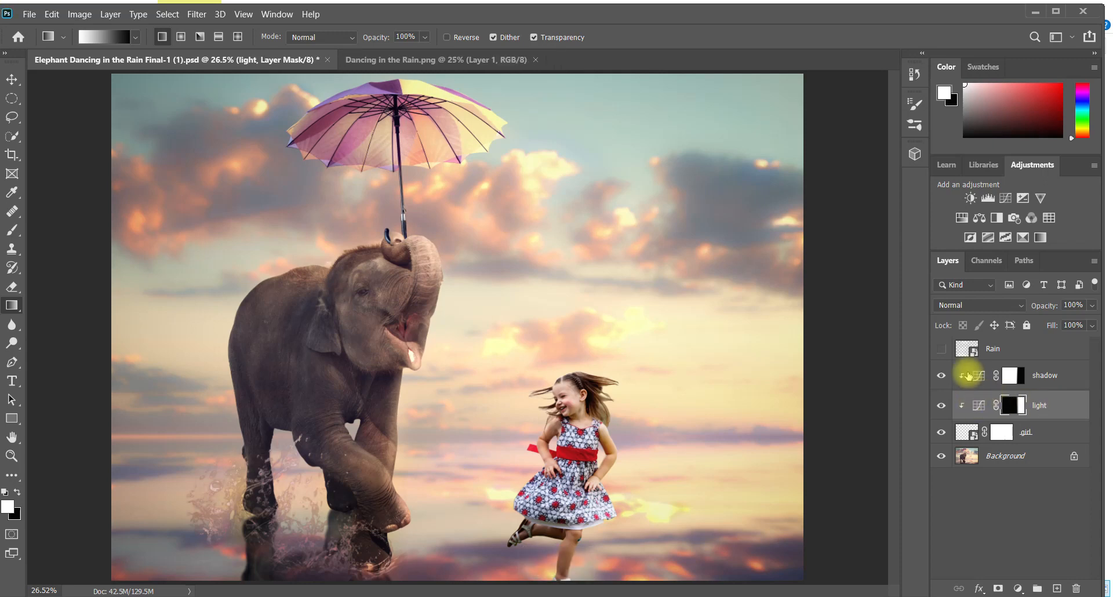
Add a Hue/Saturation adjustment above the shadow layer and clip it to the girl layer
click(971, 376)
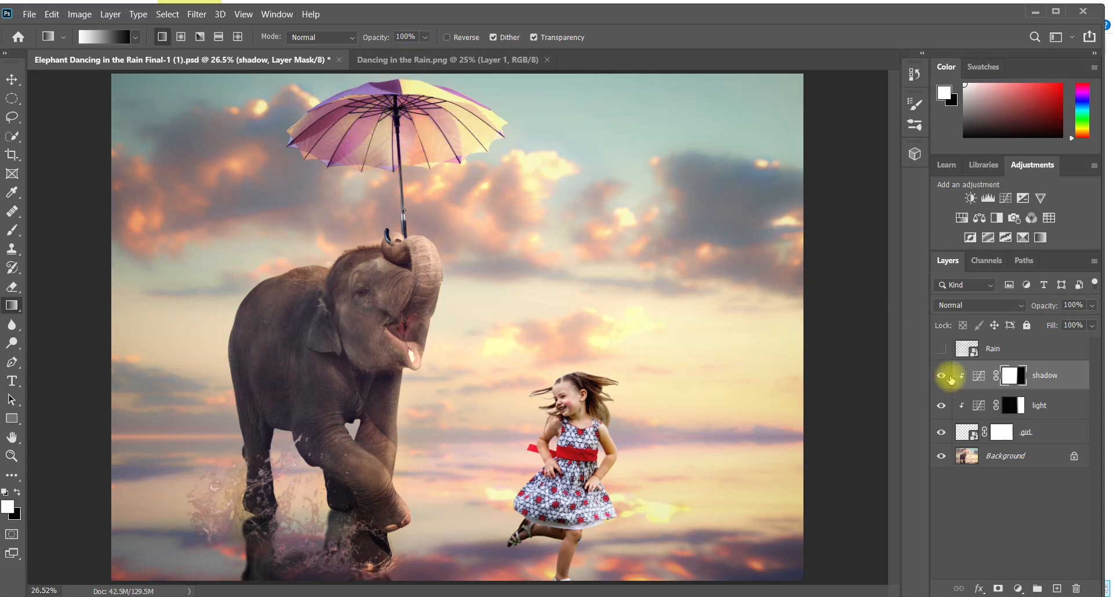
click(962, 218)
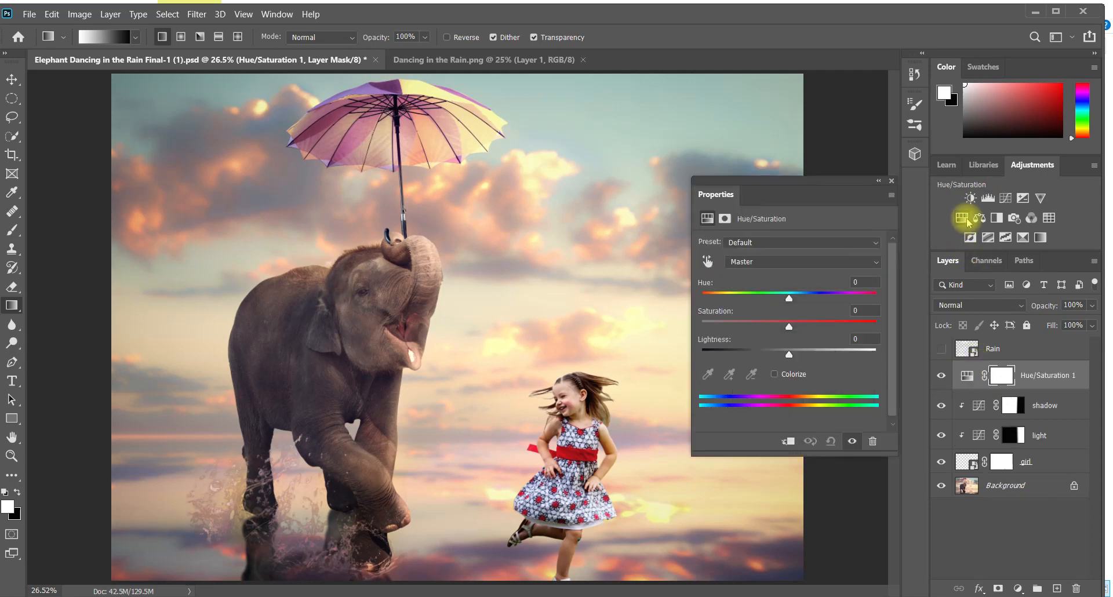
click(790, 442)
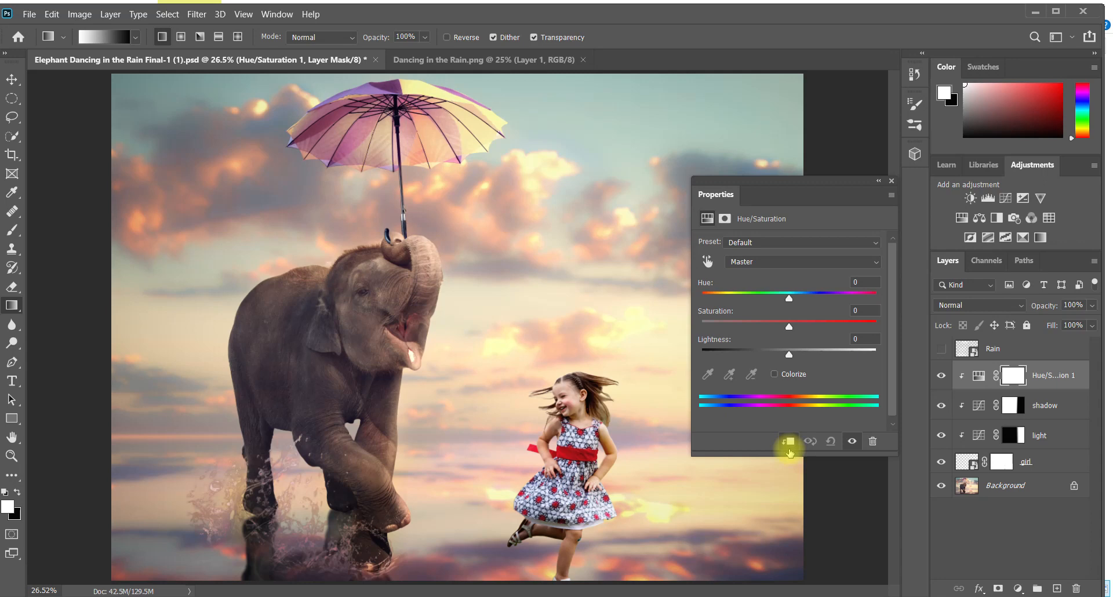
Shift the Reds in the Hue/Saturation adjustment to hue -59, saturation -12 and lightness +31, recolouring the sash purple
click(812, 265)
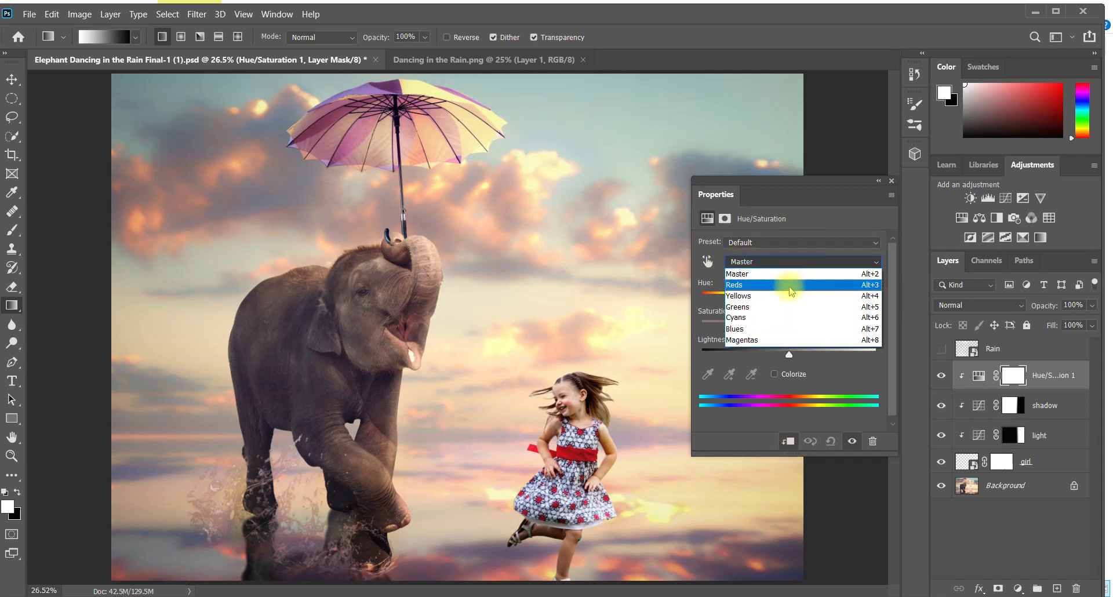
click(792, 286)
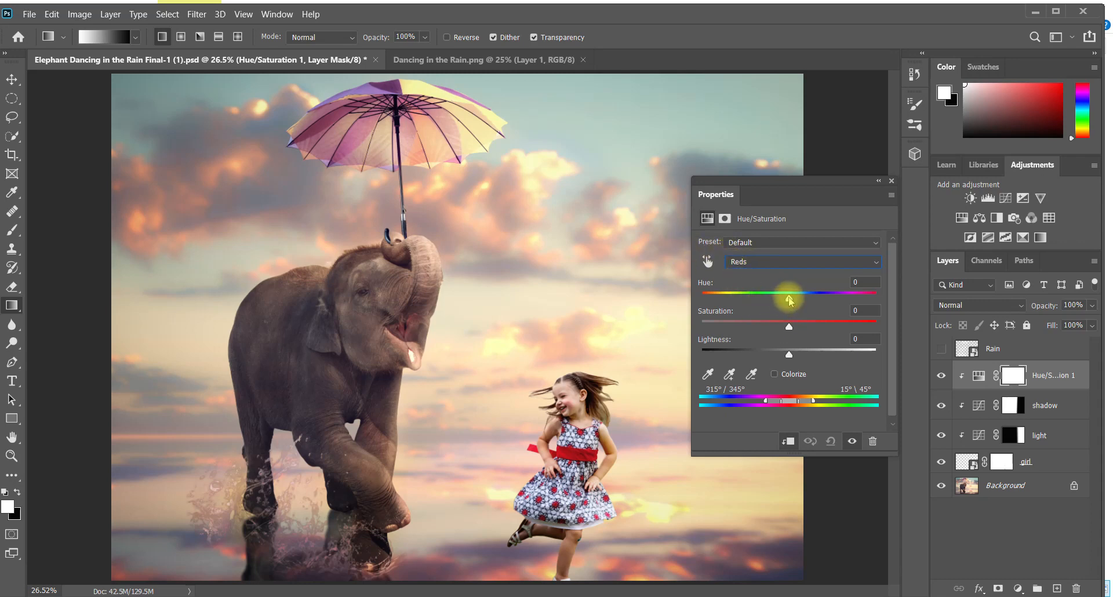
drag(789, 300, 747, 305)
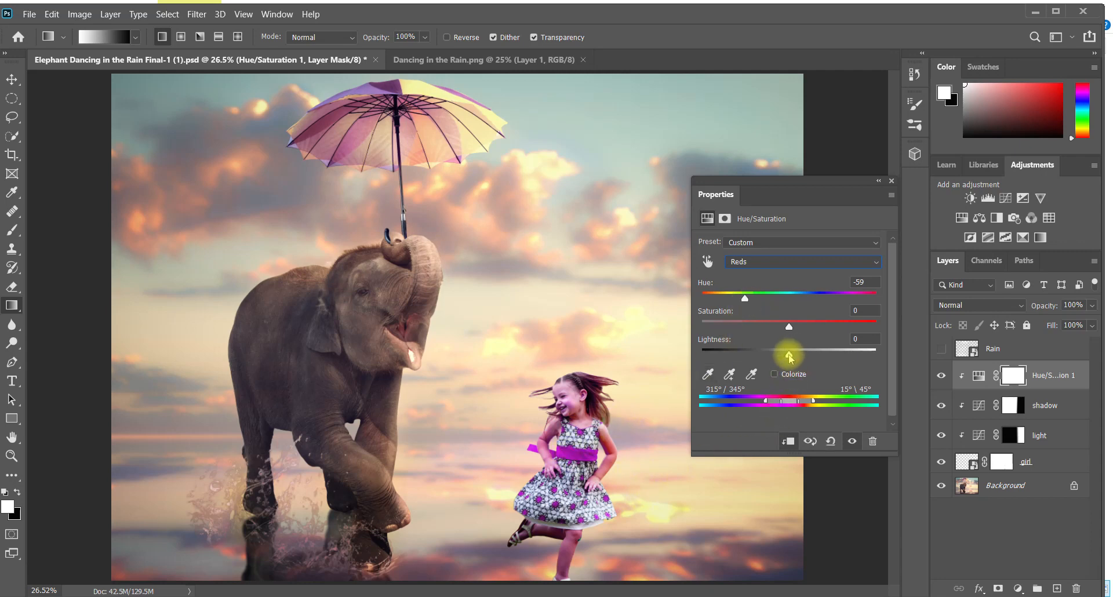
drag(789, 356, 816, 367)
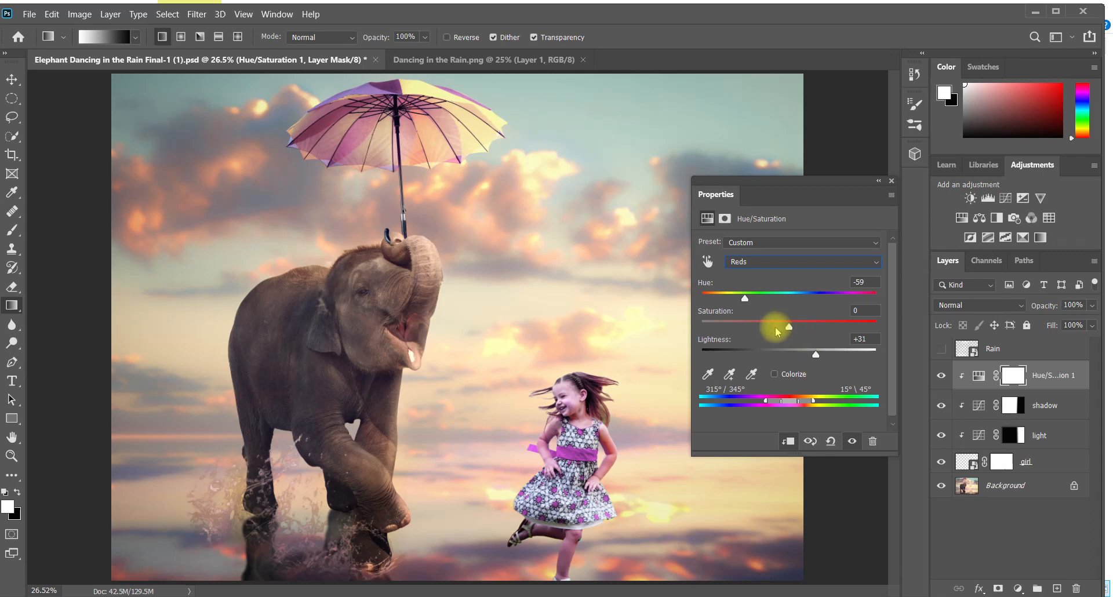
mouse_move(788, 331)
mouse_down()
mouse_move(804, 328)
mouse_move(778, 335)
mouse_up()
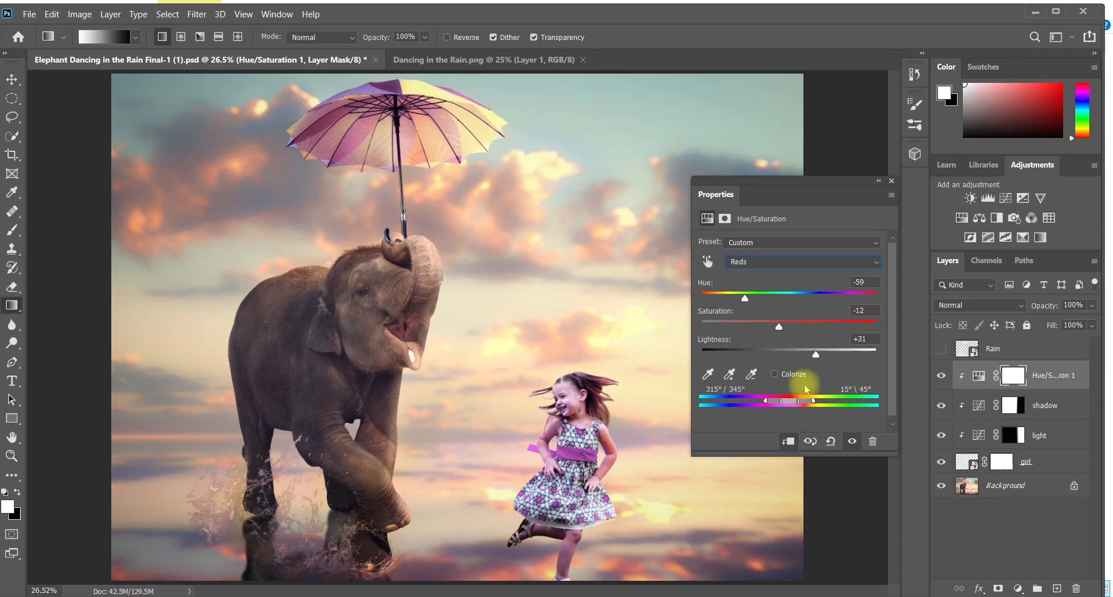
click(892, 182)
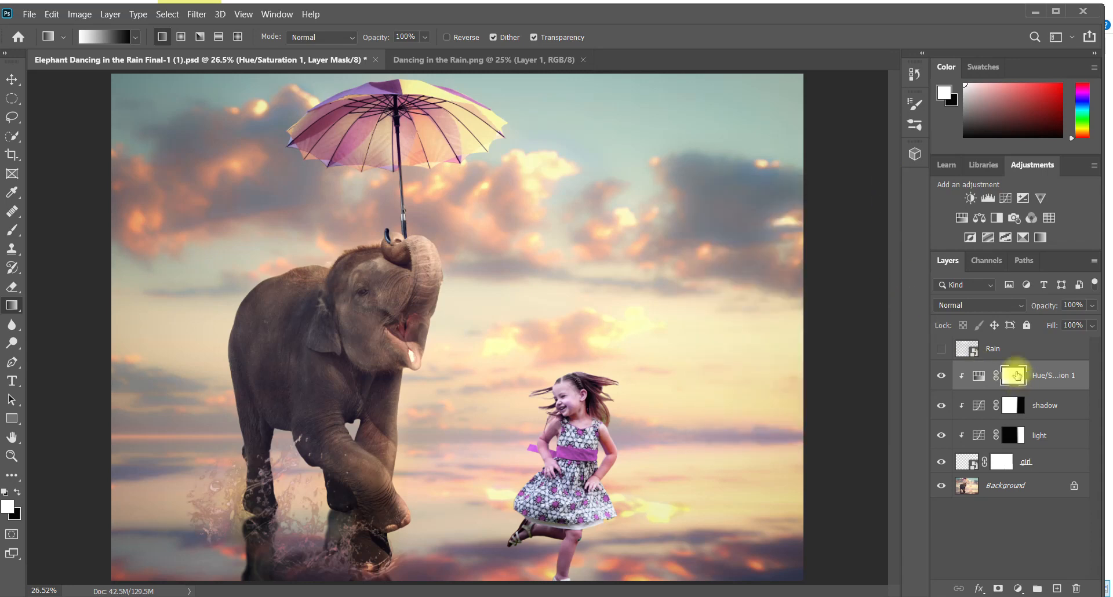
Compare the girl's dress and skin with the Hue/Saturation adjustment toggled off and on
click(941, 377)
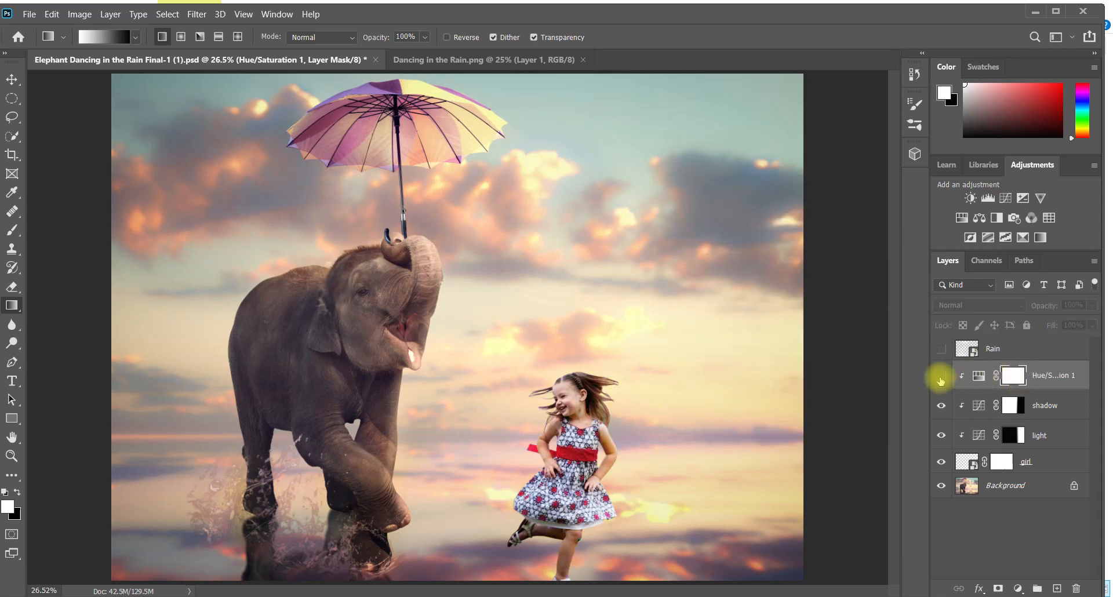
click(941, 377)
click(941, 378)
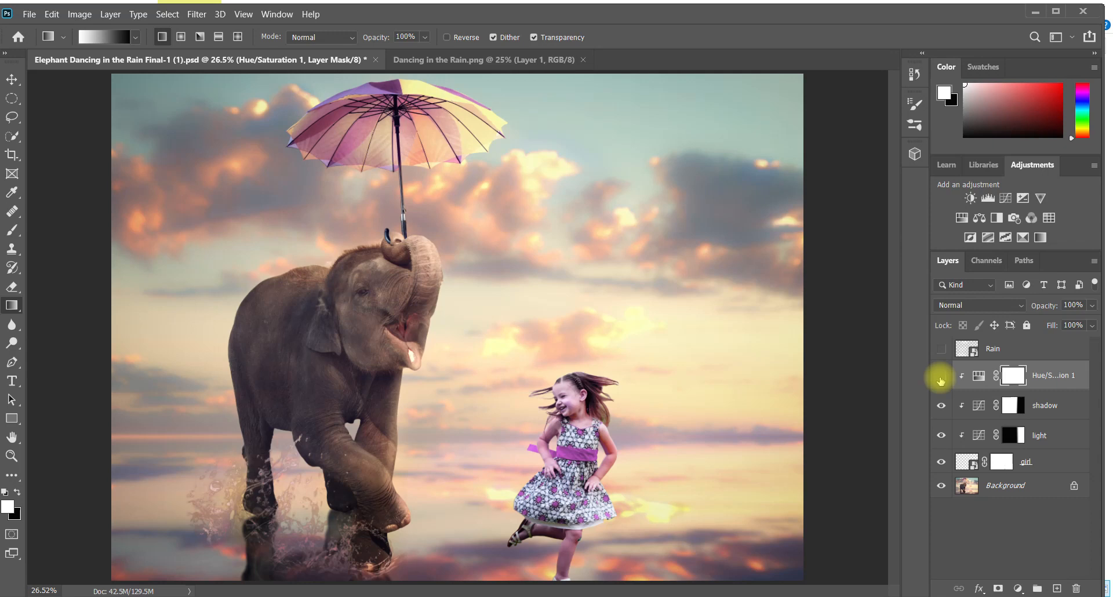
click(942, 378)
click(941, 380)
click(941, 380)
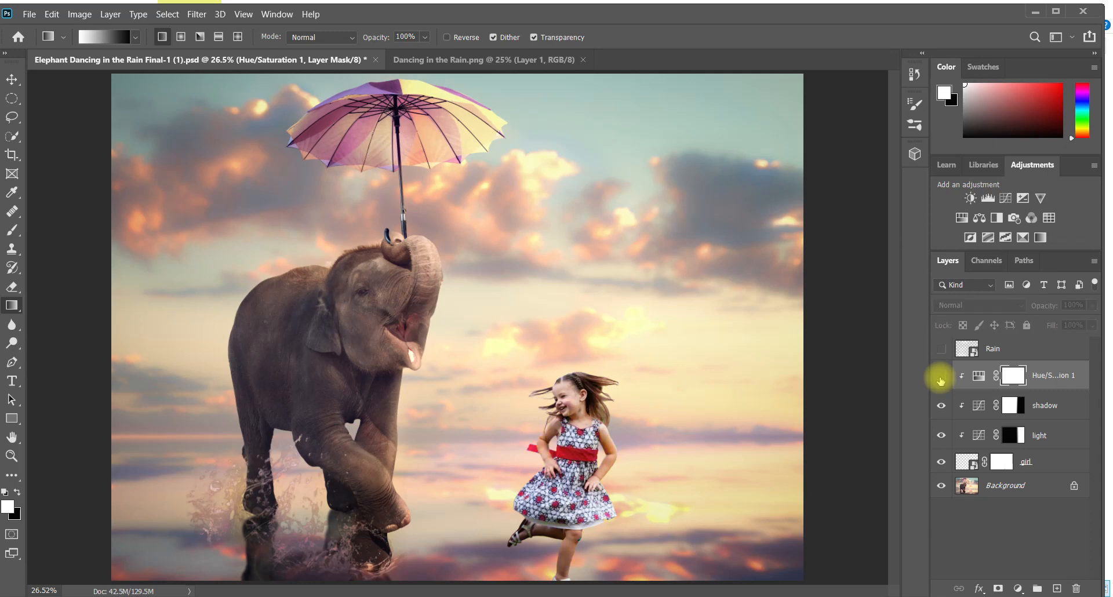
click(942, 380)
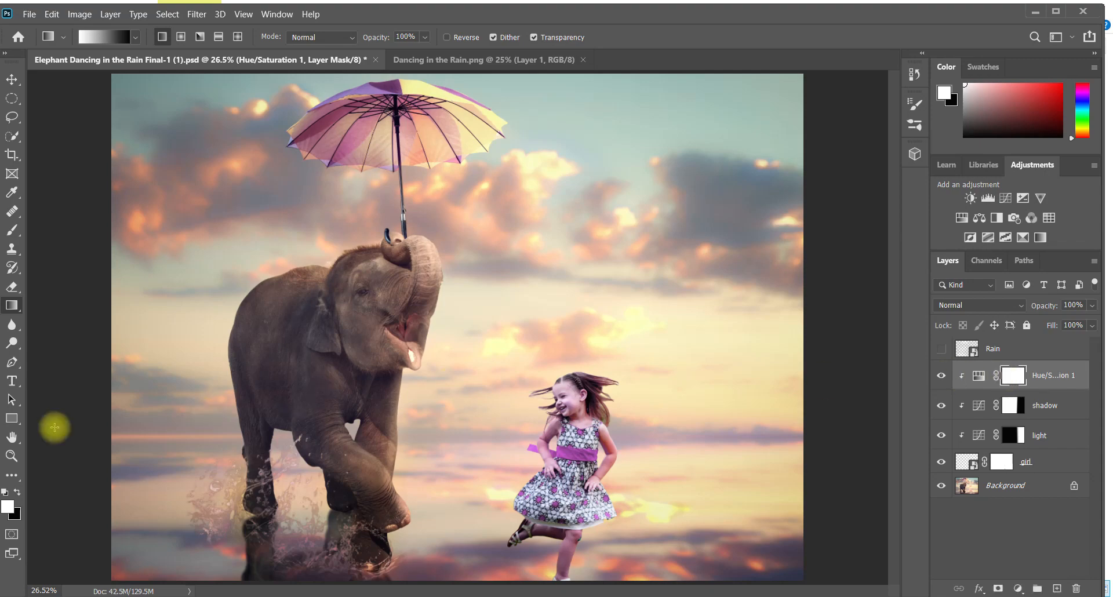
Paint black with an enlarged soft brush on the Hue/Saturation mask over the girl's face to restore her natural skin tone
click(12, 458)
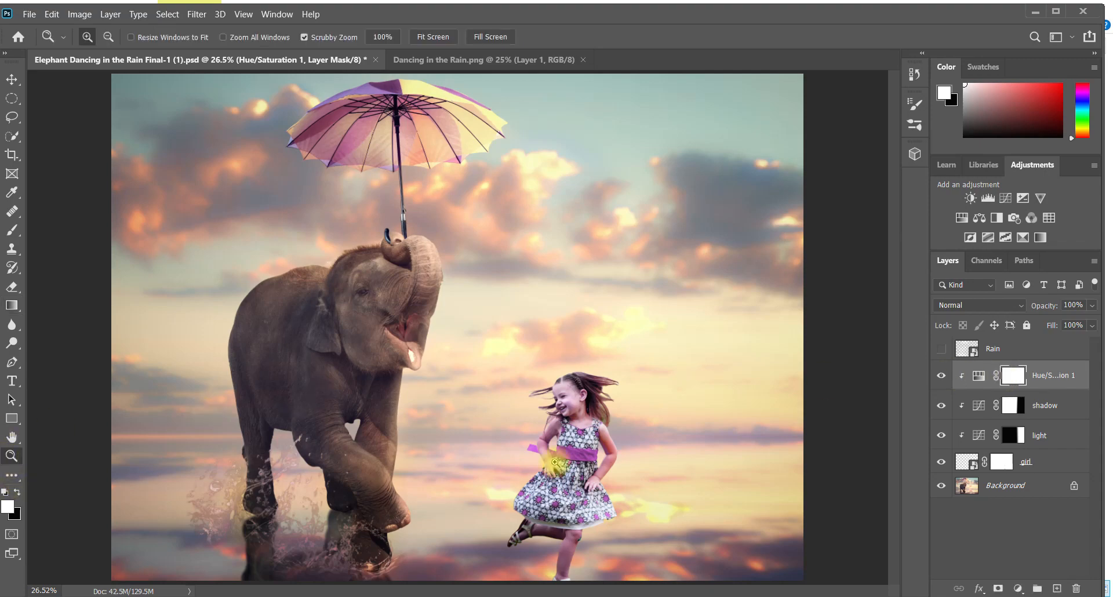
click(601, 426)
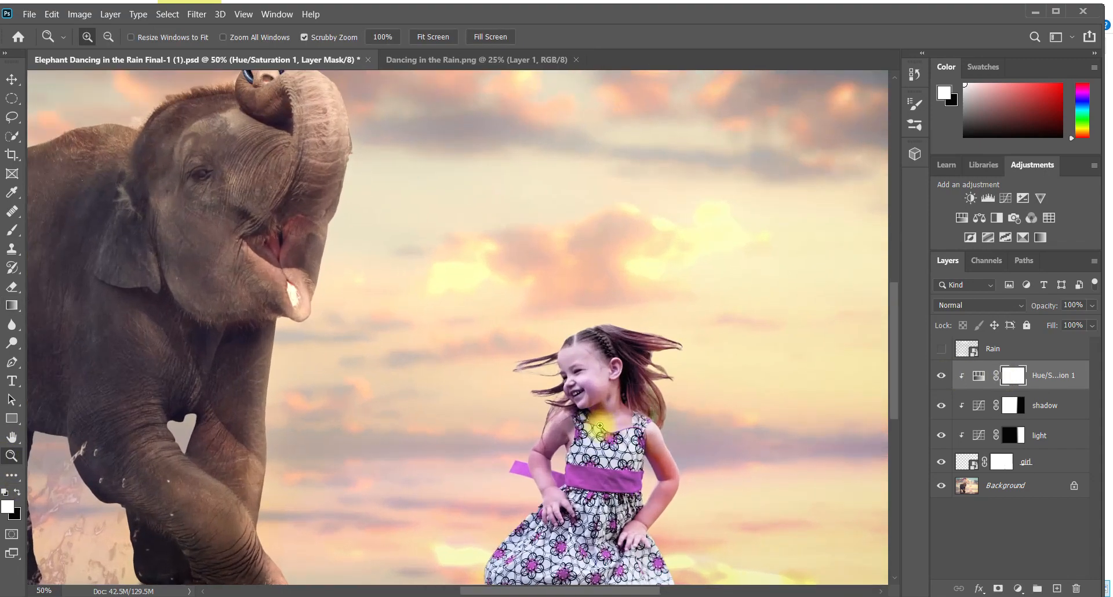
click(608, 383)
click(607, 383)
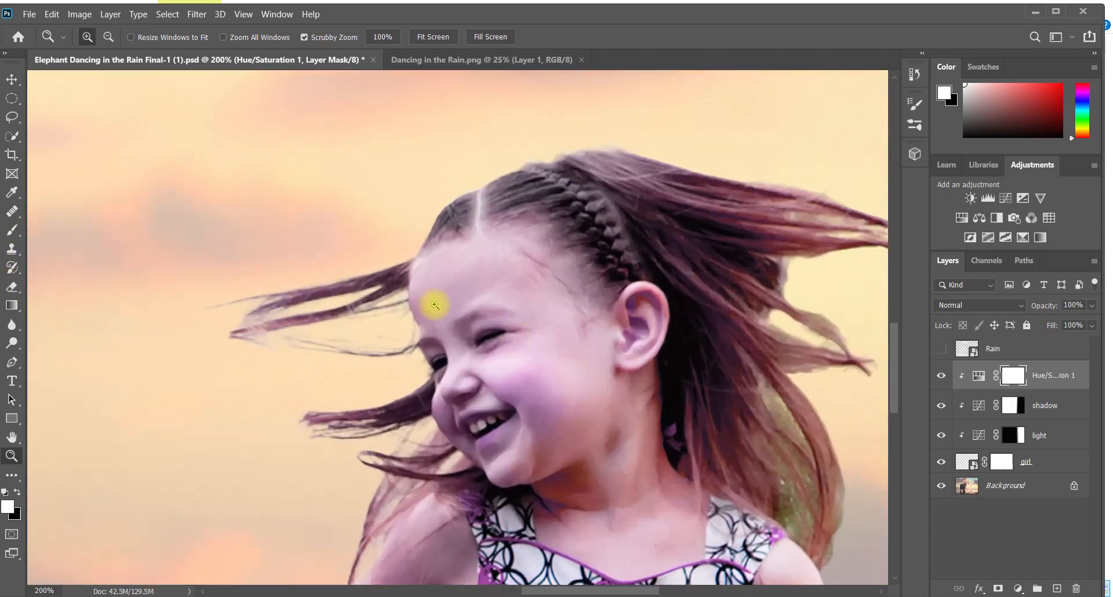
click(13, 229)
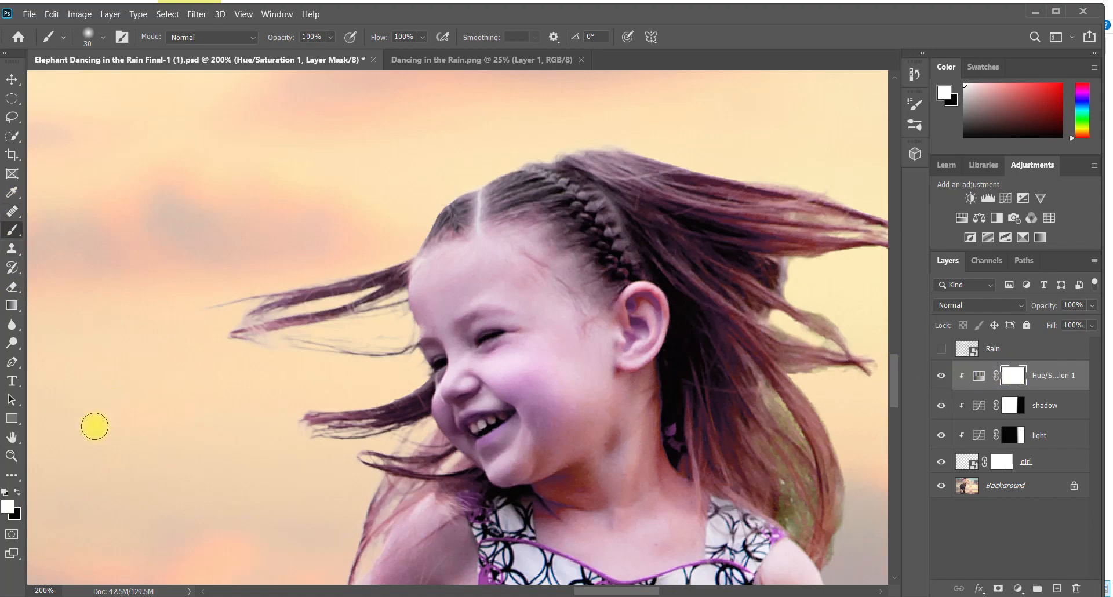
click(16, 493)
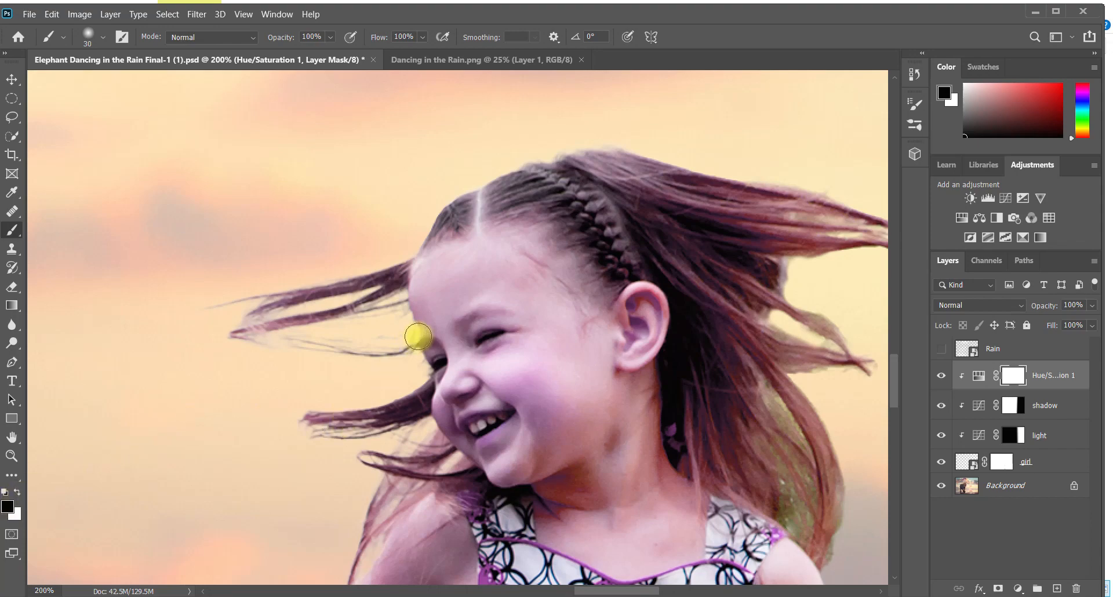
key(bracketright)
key(bracketright)
key(bracketright)
key(bracketright)
key(bracketright)
key(bracketright)
key(bracketright)
key(bracketright)
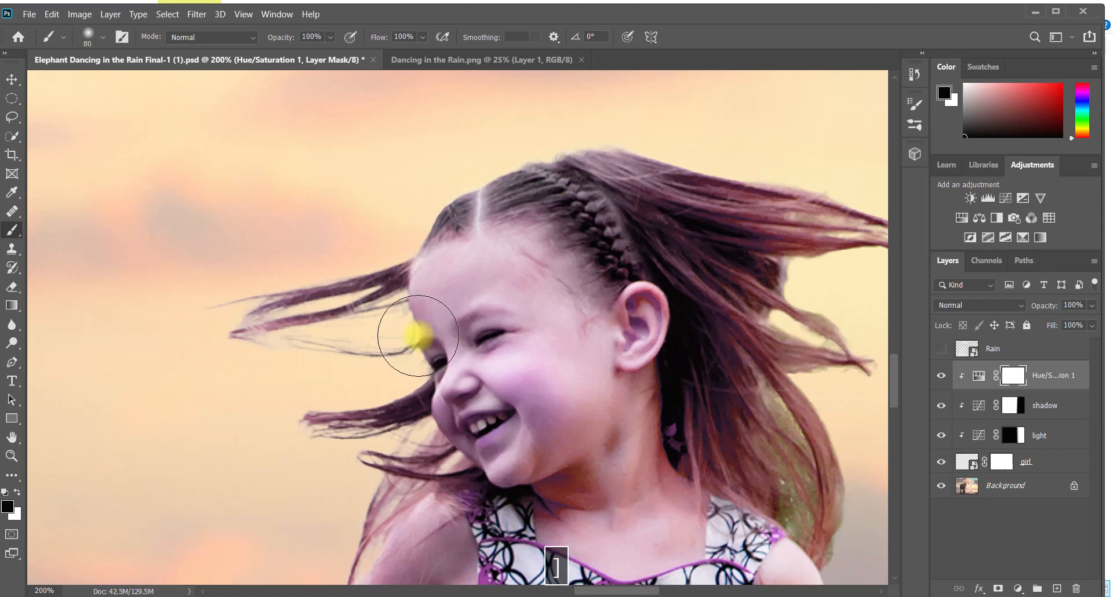
mouse_move(418, 288)
mouse_down()
mouse_move(285, 326)
mouse_move(407, 357)
mouse_move(416, 393)
mouse_move(402, 410)
mouse_move(554, 385)
mouse_move(591, 446)
mouse_up()
Mask the Hue/Saturation recolouring off the girl's neck, upper chest and flowing hair with a smaller black brush
key(bracketleft)
key(bracketleft)
key(bracketleft)
key(bracketleft)
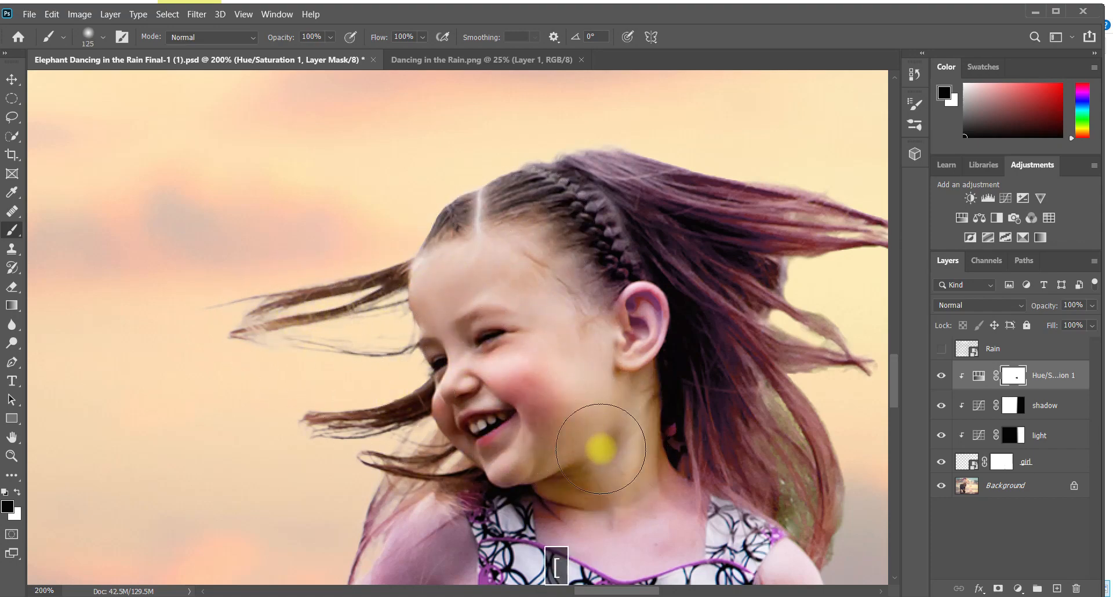
mouse_move(620, 530)
mouse_down()
mouse_move(667, 514)
mouse_move(668, 478)
mouse_move(736, 414)
mouse_move(784, 443)
mouse_move(805, 484)
mouse_move(837, 493)
mouse_move(757, 289)
mouse_move(830, 233)
mouse_move(709, 203)
mouse_move(727, 184)
mouse_move(659, 217)
mouse_move(833, 229)
mouse_move(841, 237)
mouse_move(463, 271)
mouse_move(252, 323)
mouse_move(718, 318)
mouse_move(850, 261)
mouse_move(824, 202)
mouse_move(452, 233)
mouse_move(505, 262)
mouse_move(916, 258)
mouse_move(899, 404)
mouse_up()
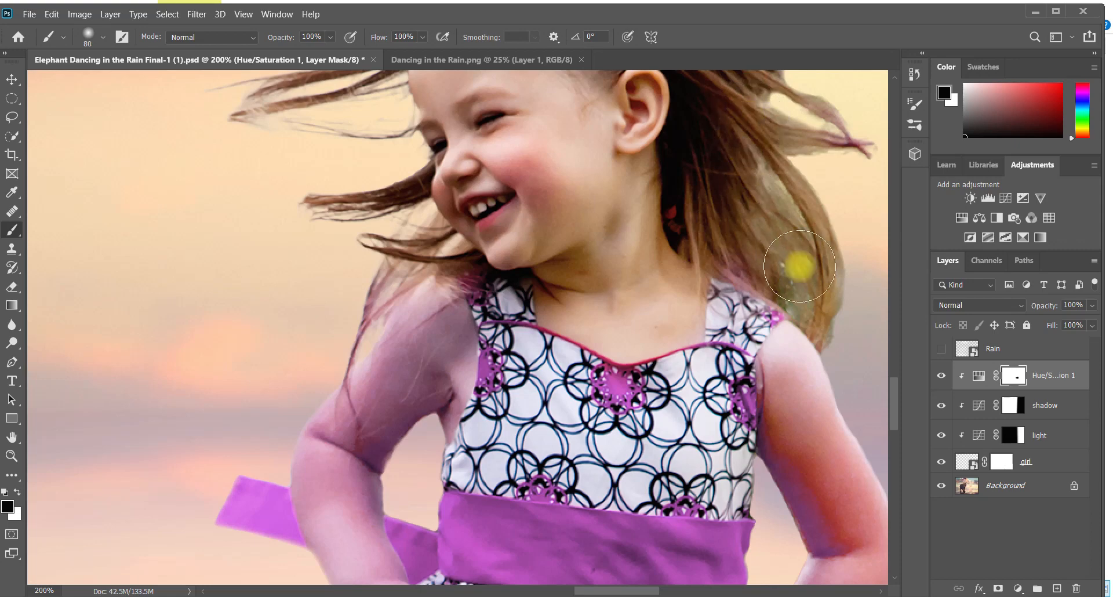
Paint black on the Hue/Saturation mask along the girl's arm that crosses the loose sash end, using a size 60 brush
drag(900, 409, 903, 423)
mouse_move(400, 144)
mouse_down()
mouse_move(379, 154)
mouse_move(427, 163)
mouse_move(421, 268)
mouse_move(414, 246)
mouse_move(381, 263)
mouse_move(323, 338)
mouse_move(360, 438)
mouse_move(347, 374)
mouse_move(388, 499)
mouse_move(419, 505)
mouse_move(397, 514)
mouse_up()
key(bracketleft)
key(bracketleft)
drag(900, 412, 896, 430)
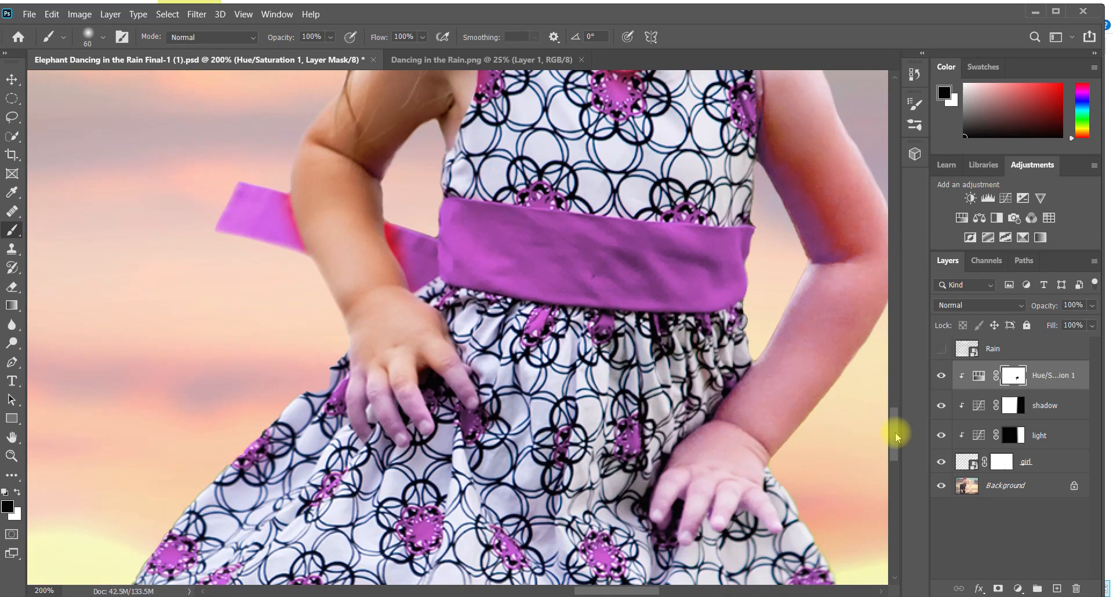
Mask the purple tint off the fingers of that arm's hand with a small black brush of about size 15
key(bracketleft)
key(bracketleft)
key(bracketleft)
key(bracketleft)
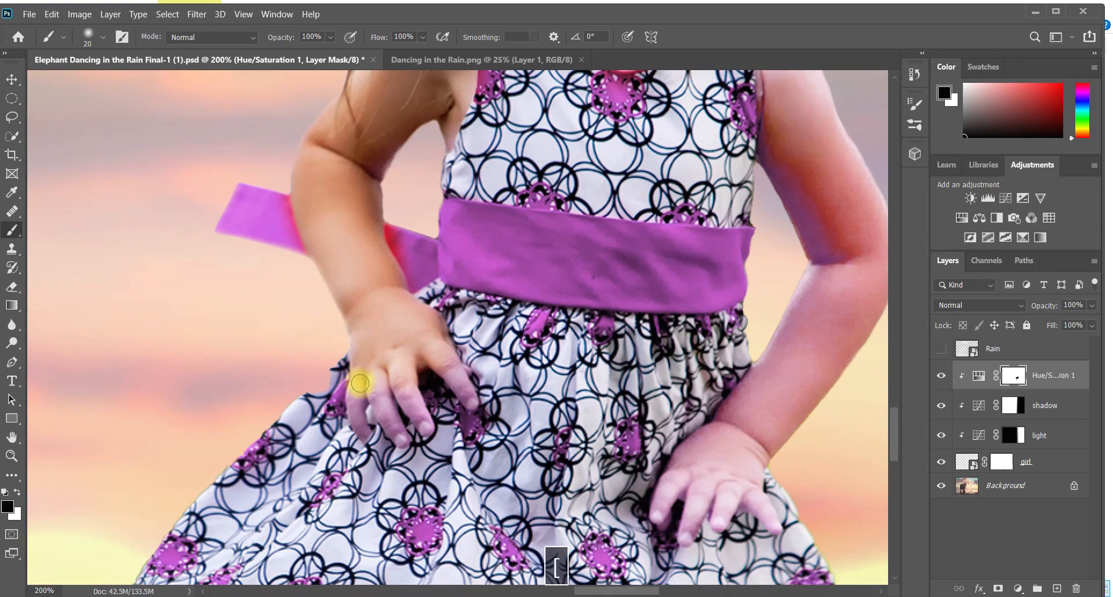
key(bracketleft)
mouse_move(360, 382)
mouse_down()
mouse_move(358, 432)
mouse_move(370, 358)
mouse_move(401, 438)
mouse_move(402, 376)
mouse_move(425, 426)
mouse_up()
key(bracketright)
key(bracketright)
key(bracketleft)
key(bracketright)
mouse_move(446, 352)
mouse_down()
mouse_move(469, 398)
mouse_move(450, 351)
mouse_up()
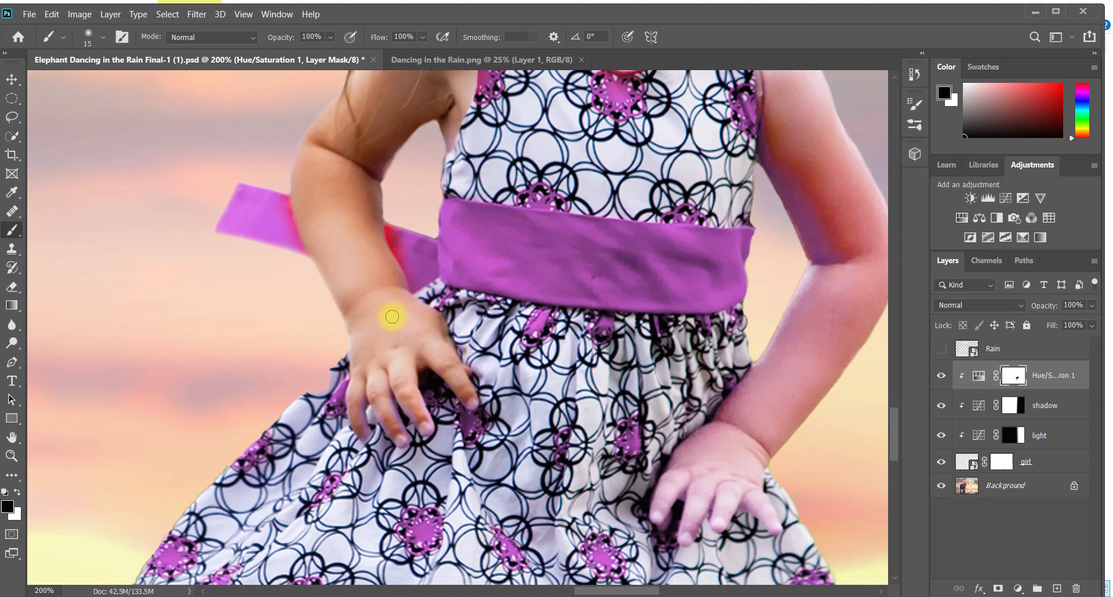
Paint white on the mask over the red sash patches on both sides of the forearm to bring back the purple
click(11, 456)
click(292, 195)
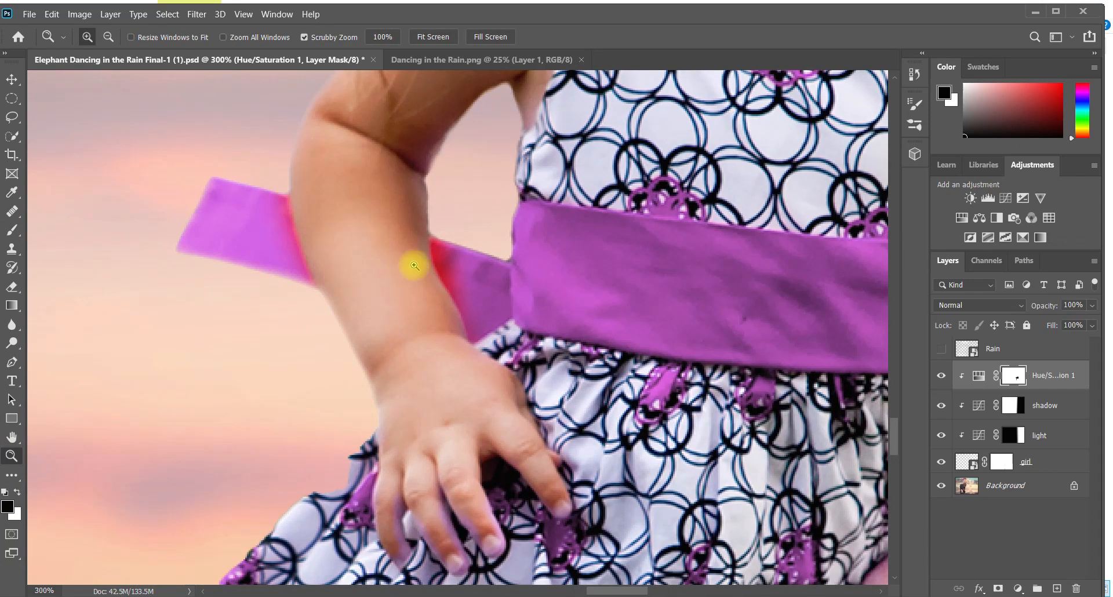
click(17, 493)
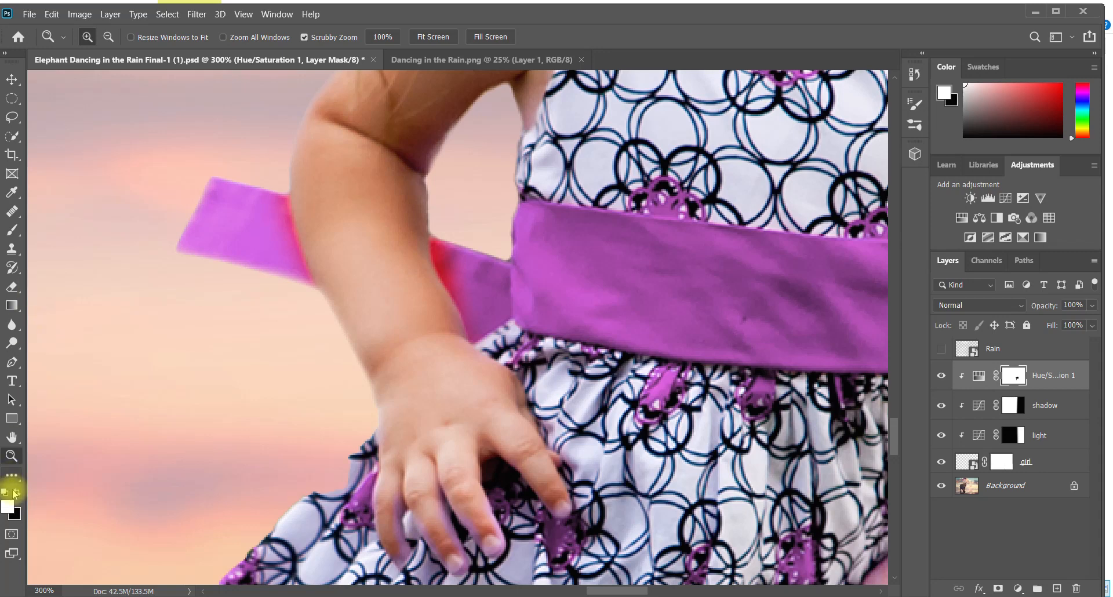
click(12, 231)
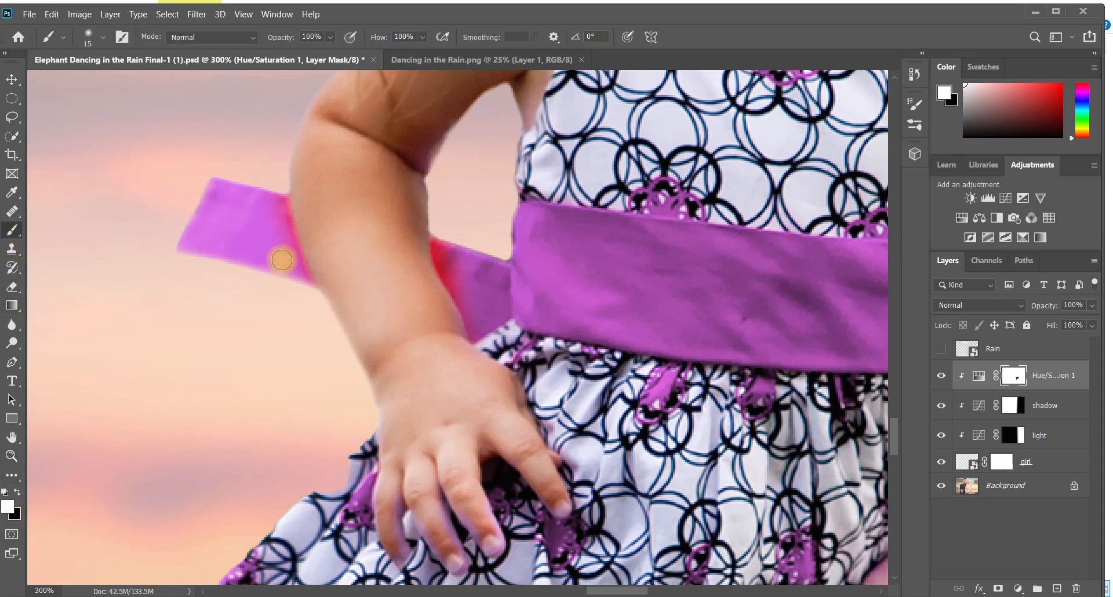
drag(278, 201, 300, 276)
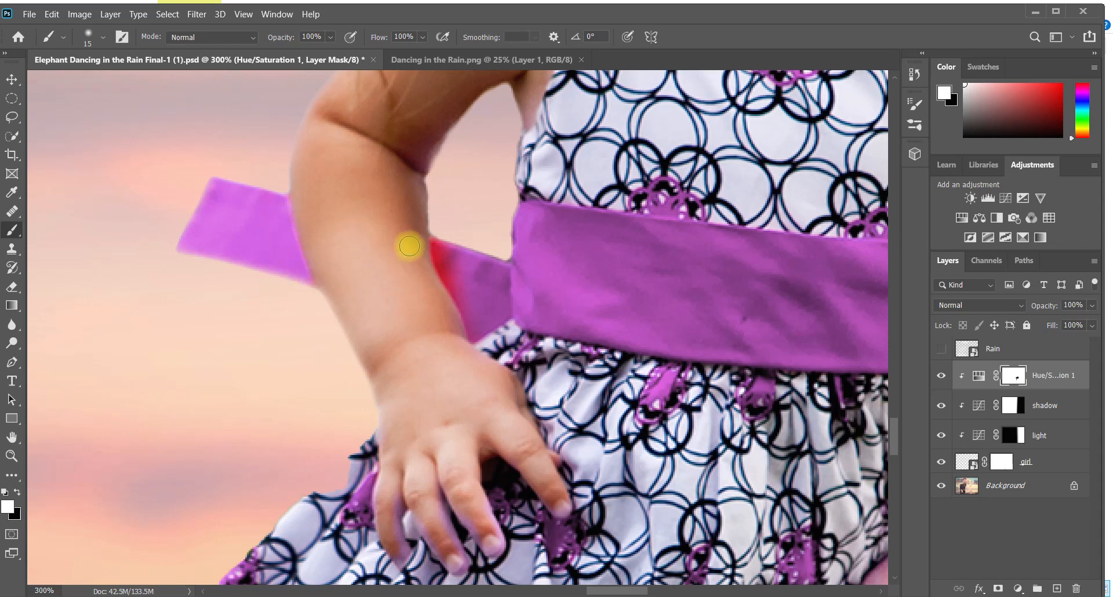
mouse_move(410, 244)
mouse_down()
mouse_move(446, 239)
mouse_move(441, 252)
mouse_move(479, 322)
mouse_up()
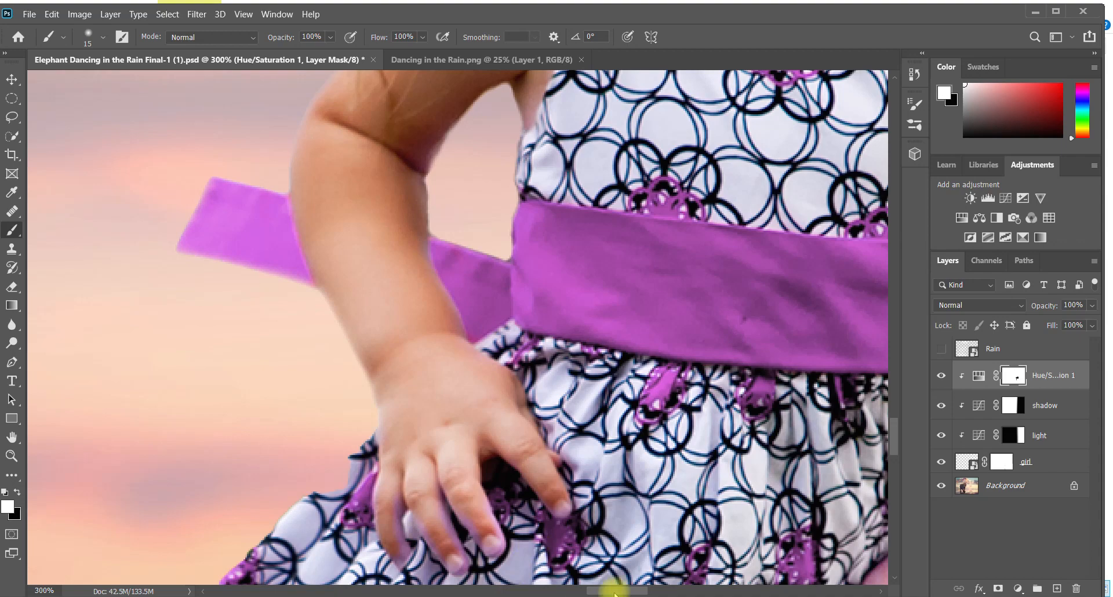
Paint black on the mask over the girl's other arm with a size 50 brush and restore the adjacent sash edge with white
drag(615, 592, 650, 593)
key(bracketright)
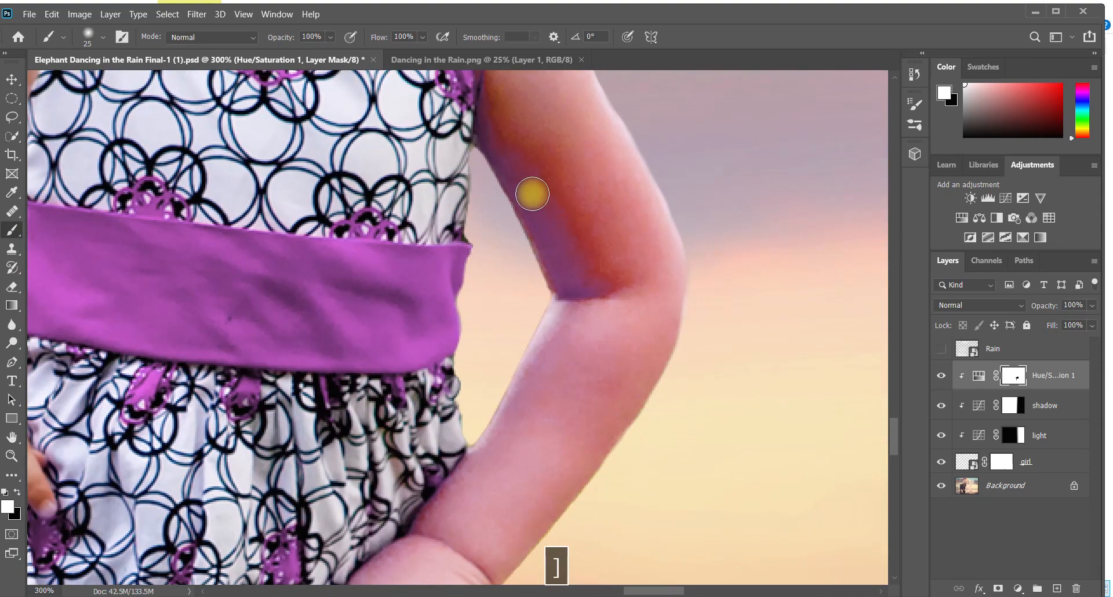
click(15, 493)
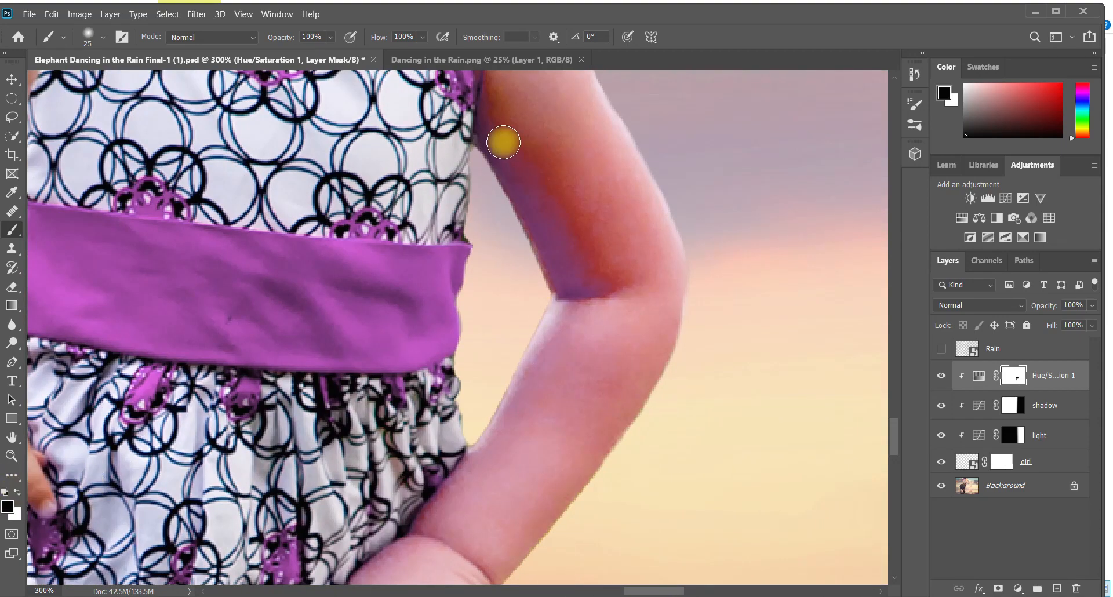
mouse_move(505, 141)
mouse_down()
mouse_move(566, 271)
mouse_move(556, 376)
mouse_move(507, 463)
mouse_move(454, 502)
mouse_move(530, 393)
mouse_move(522, 475)
mouse_move(487, 542)
mouse_move(640, 295)
mouse_up()
key(])
key(])
key(])
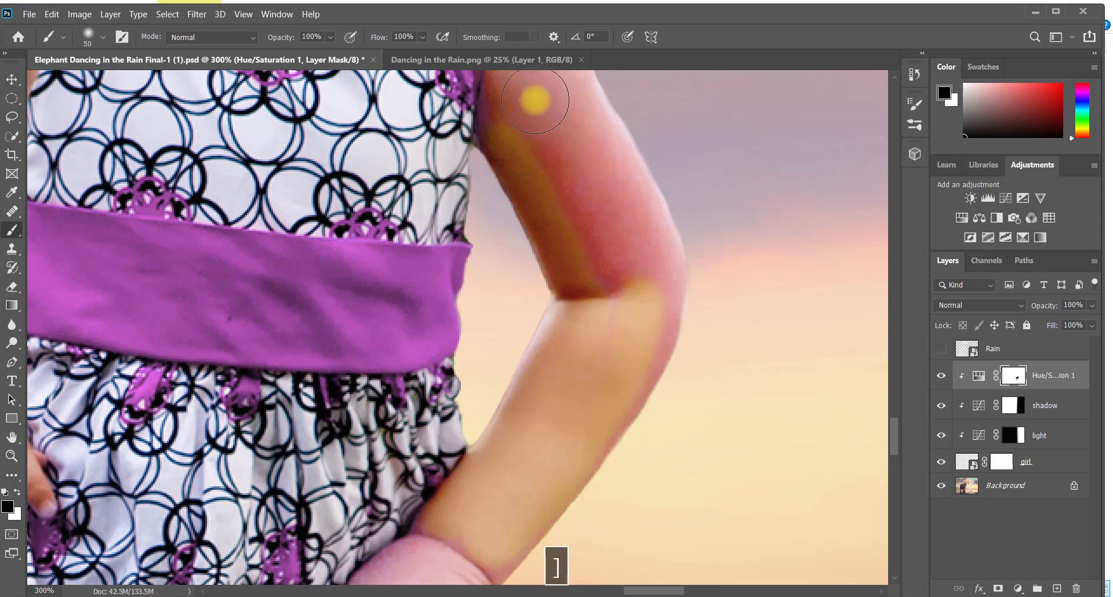
mouse_move(529, 100)
mouse_down()
mouse_move(633, 216)
mouse_move(609, 236)
mouse_up()
mouse_move(534, 116)
mouse_down()
mouse_move(590, 196)
mouse_move(623, 469)
mouse_move(579, 520)
mouse_move(533, 545)
mouse_move(523, 513)
mouse_move(404, 586)
mouse_move(393, 583)
mouse_move(532, 444)
mouse_move(516, 405)
mouse_move(524, 319)
mouse_move(492, 305)
mouse_move(450, 309)
mouse_move(433, 292)
mouse_move(479, 301)
mouse_move(391, 292)
mouse_move(386, 275)
mouse_move(419, 277)
mouse_move(438, 261)
mouse_move(428, 323)
mouse_up()
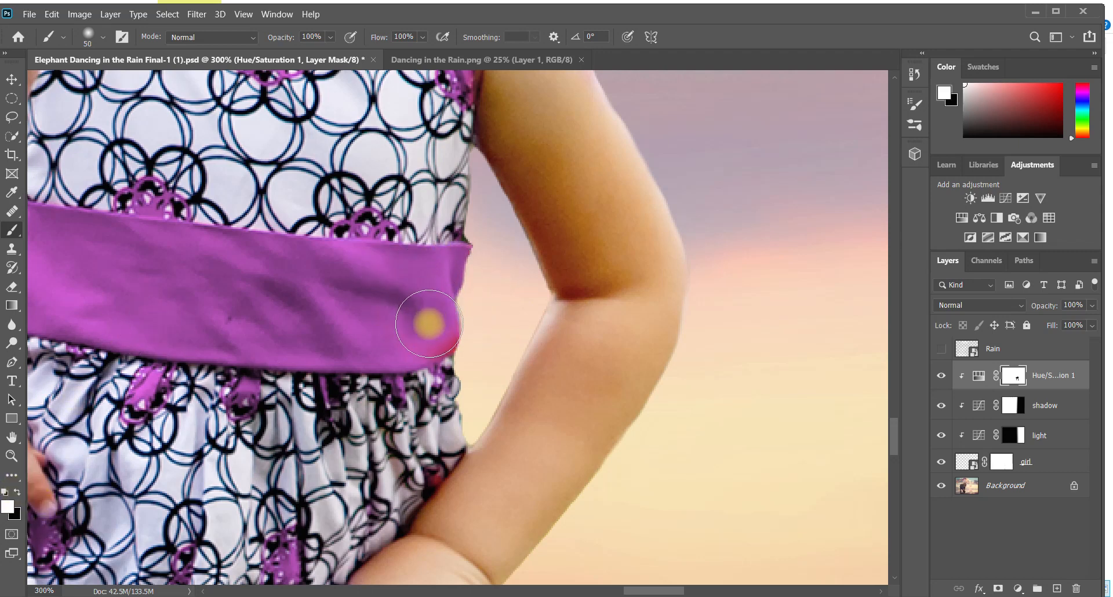
Mask the Hue/Saturation recolouring off the girl's legs and remaining hair with a size 150 black brush at fit-to-screen view
click(12, 476)
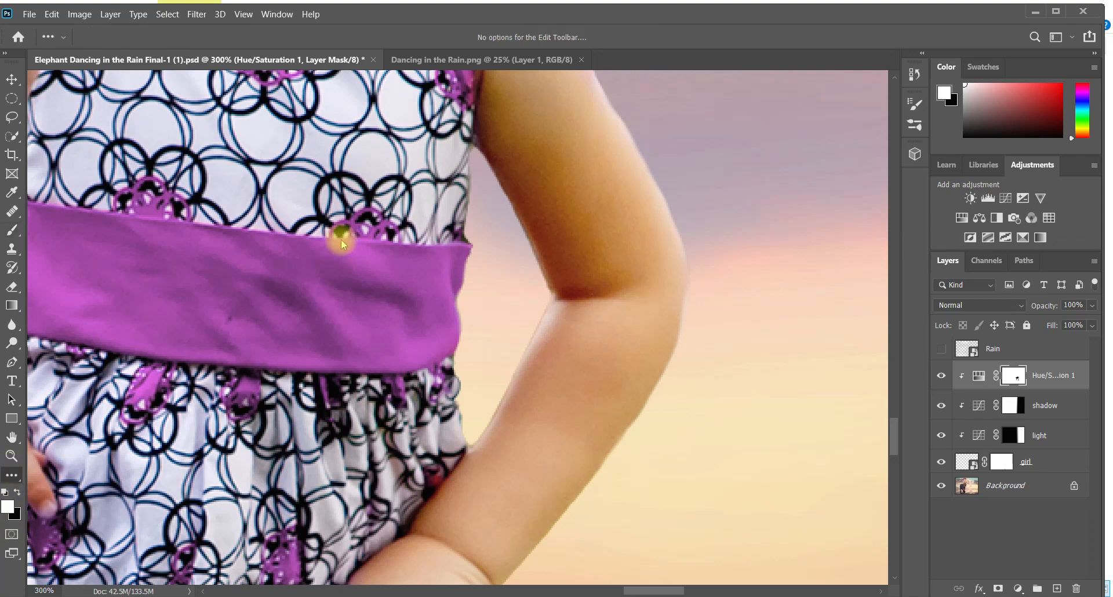
click(12, 456)
click(433, 36)
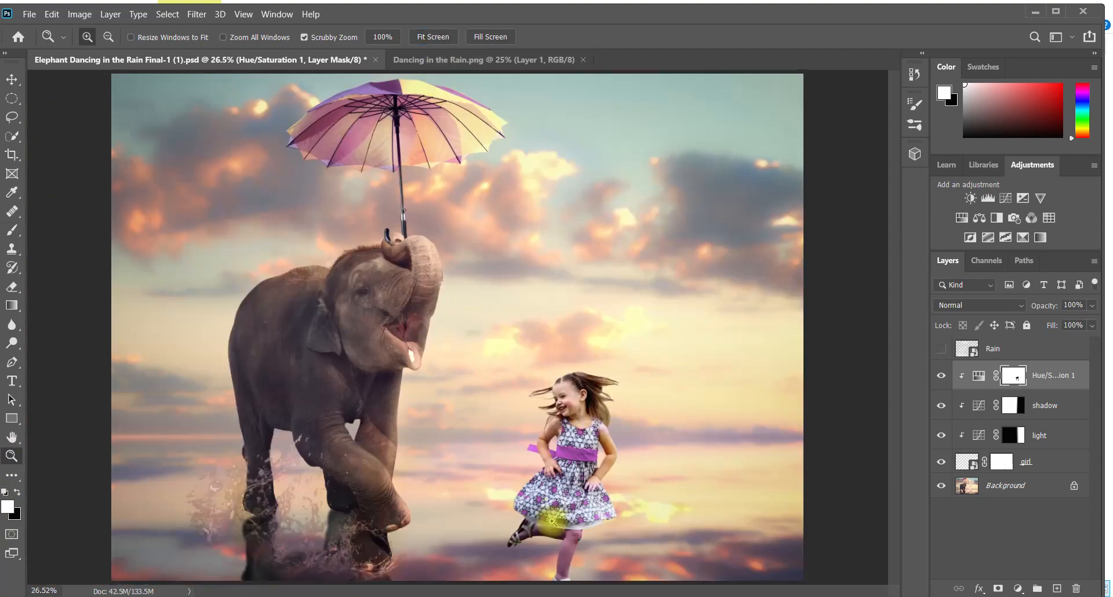
click(19, 237)
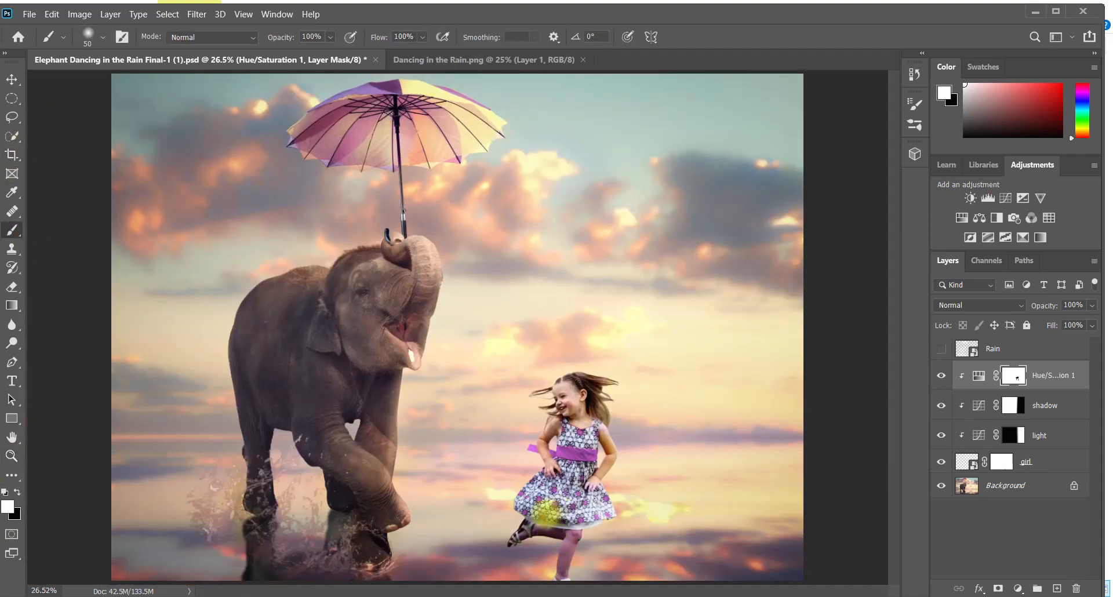
key(bracketright)
key(bracketright)
key(bracketright)
key(bracketright)
key(bracketright)
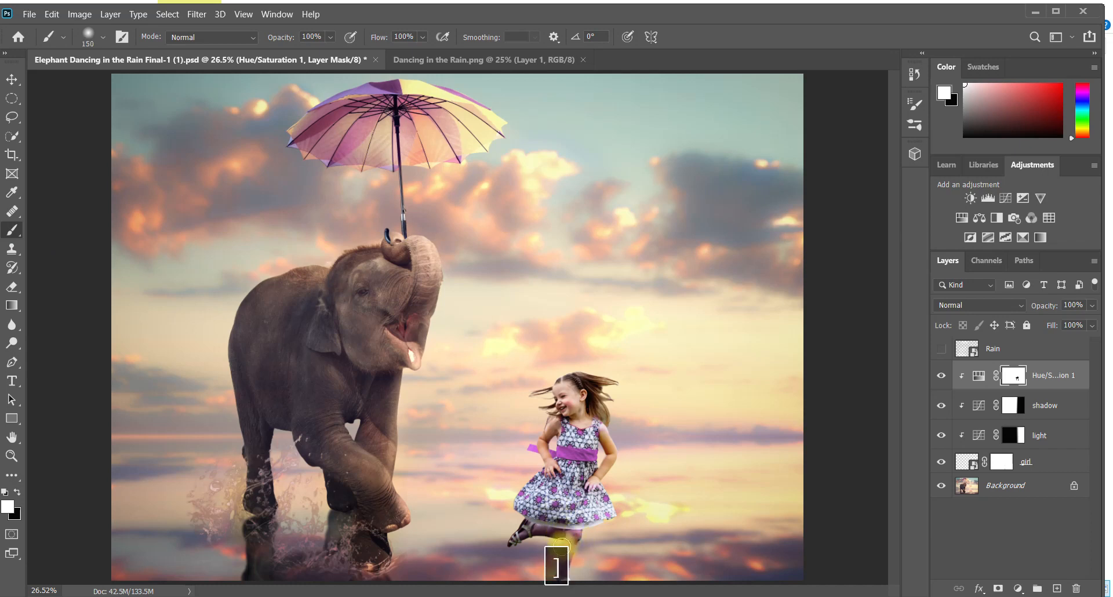
click(17, 492)
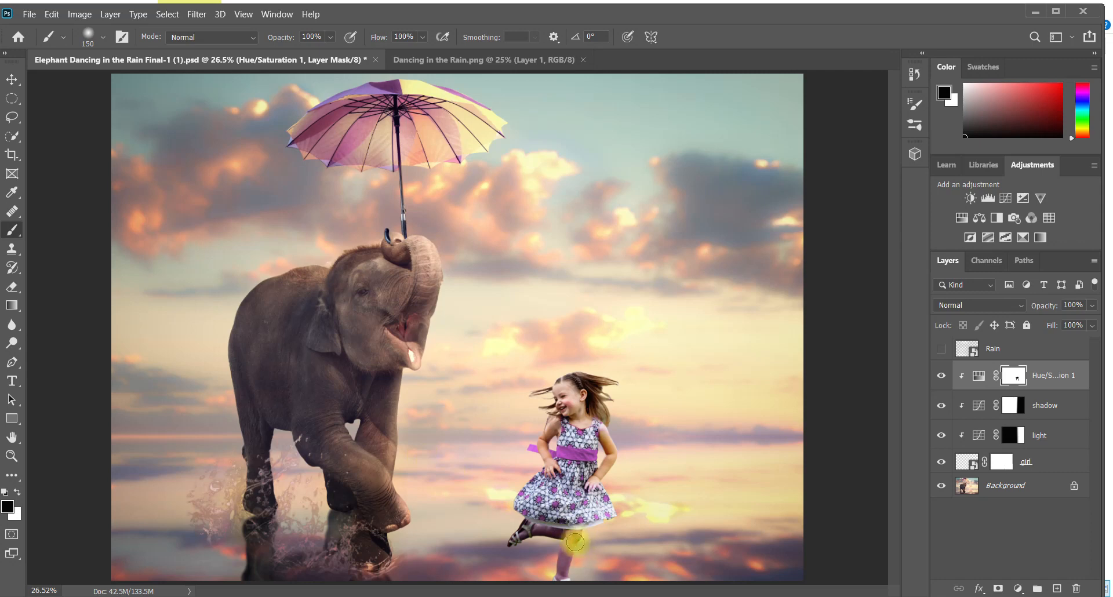
mouse_move(575, 543)
mouse_down()
mouse_move(564, 581)
mouse_move(555, 575)
mouse_move(571, 540)
mouse_move(511, 541)
mouse_move(544, 544)
mouse_up()
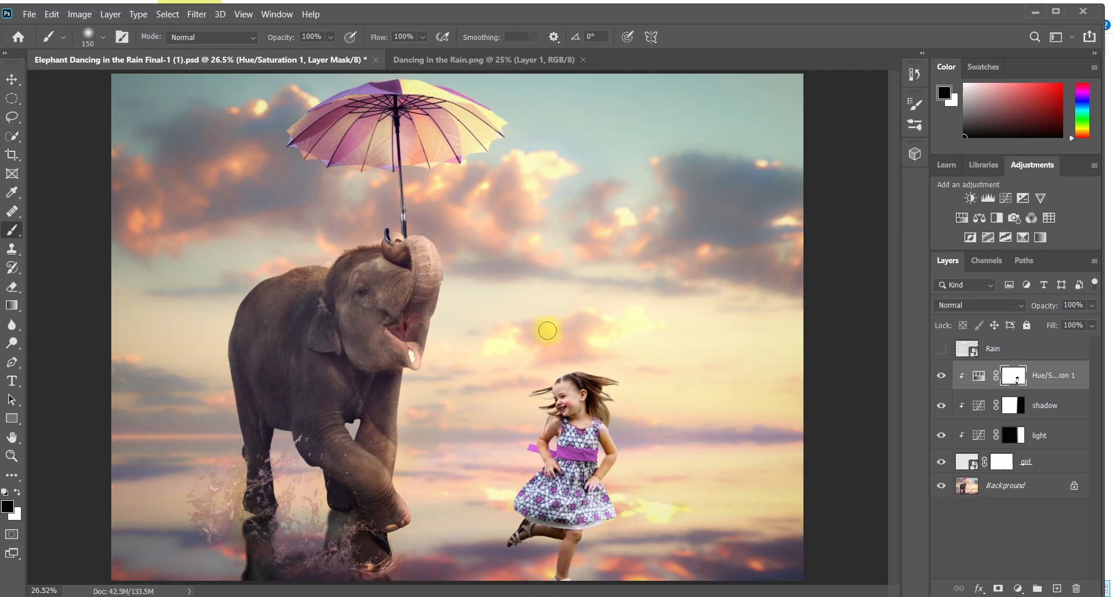
drag(575, 389, 600, 397)
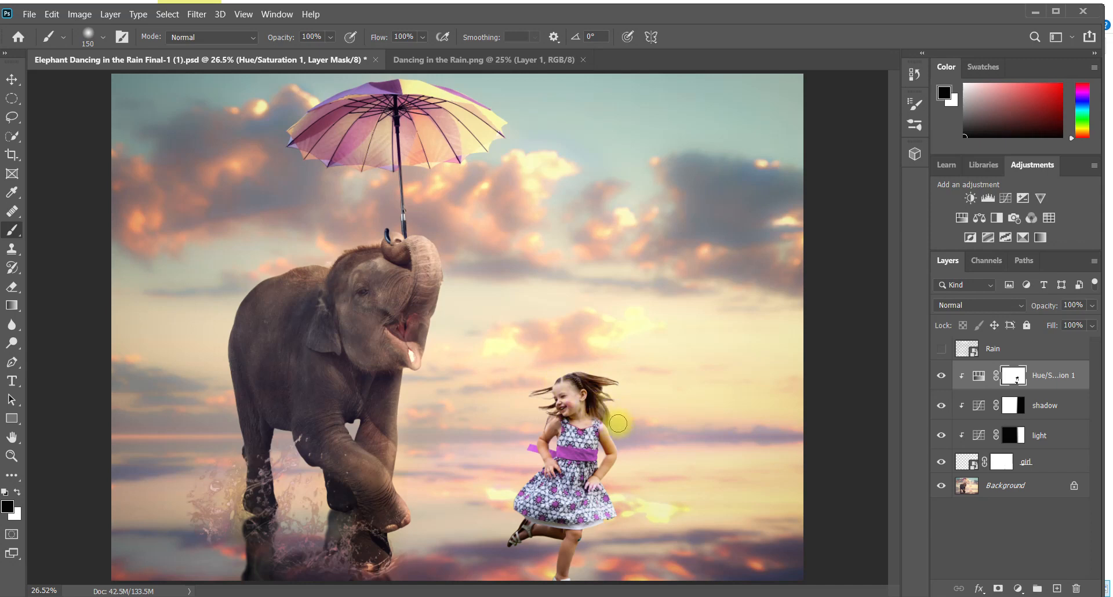
Compare the masked dress recolouring with the Hue/Saturation adjustment toggled off and on
click(941, 377)
click(940, 377)
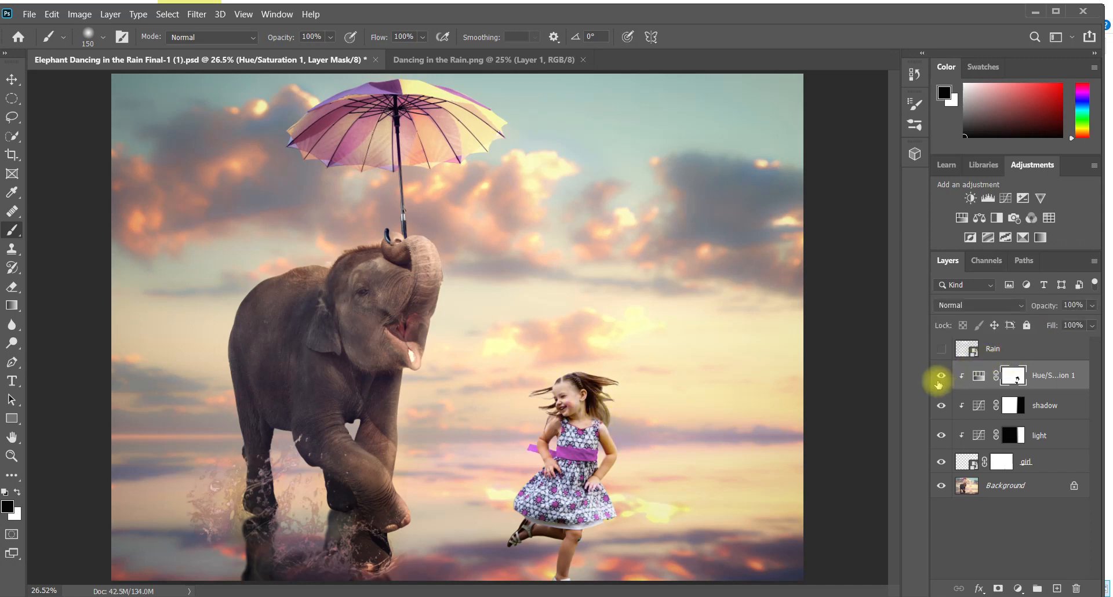
click(940, 378)
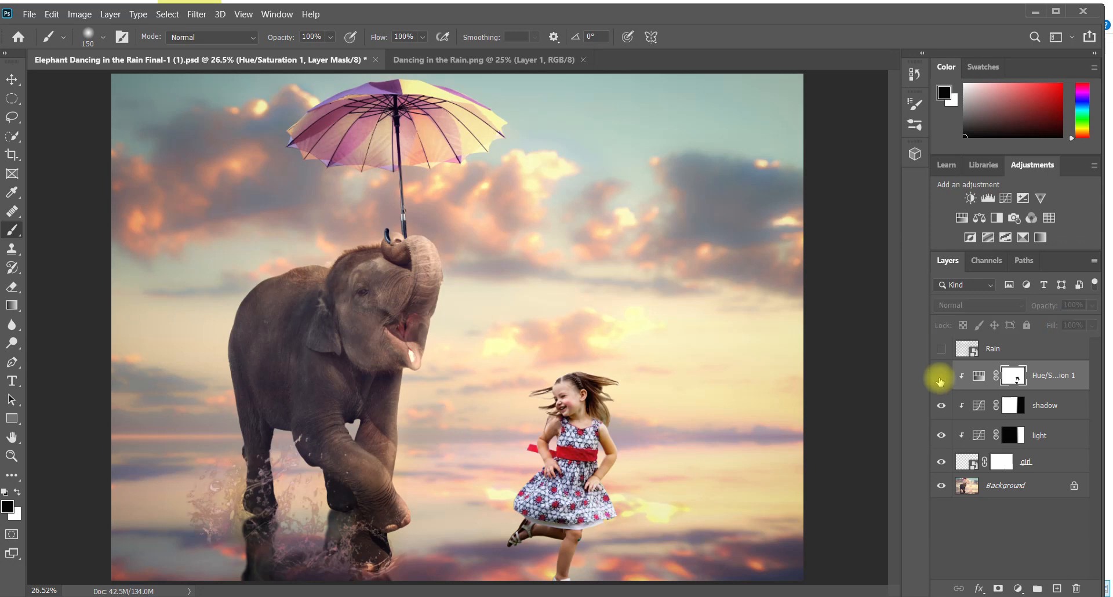
click(940, 378)
click(940, 378)
click(940, 378)
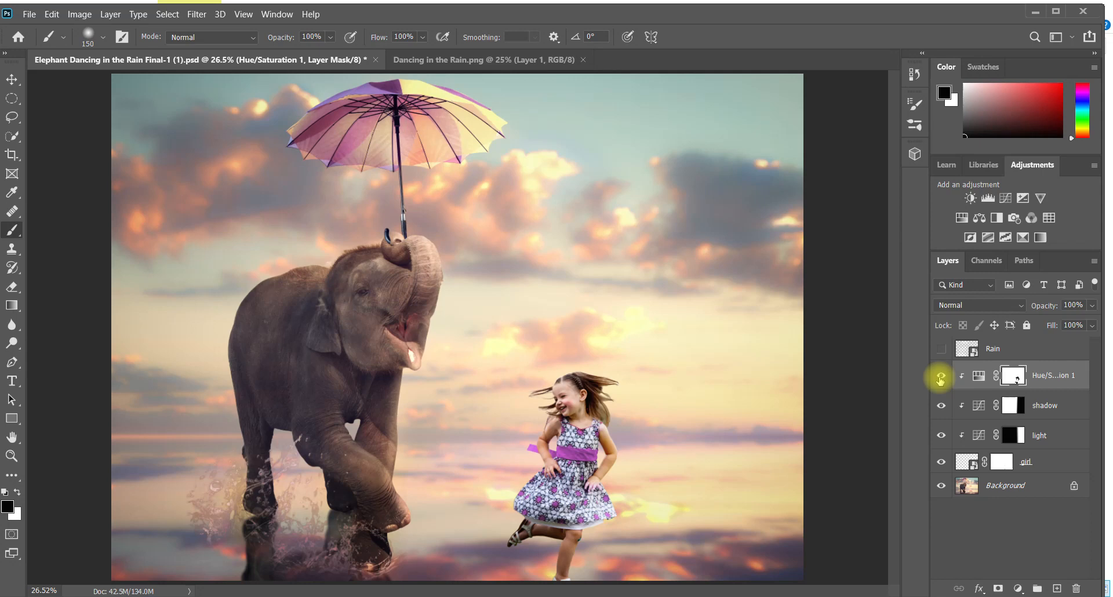
Compare the girl's lighting and colour by toggling the shadow, light and Hue/Saturation layers off and on in turn
click(939, 409)
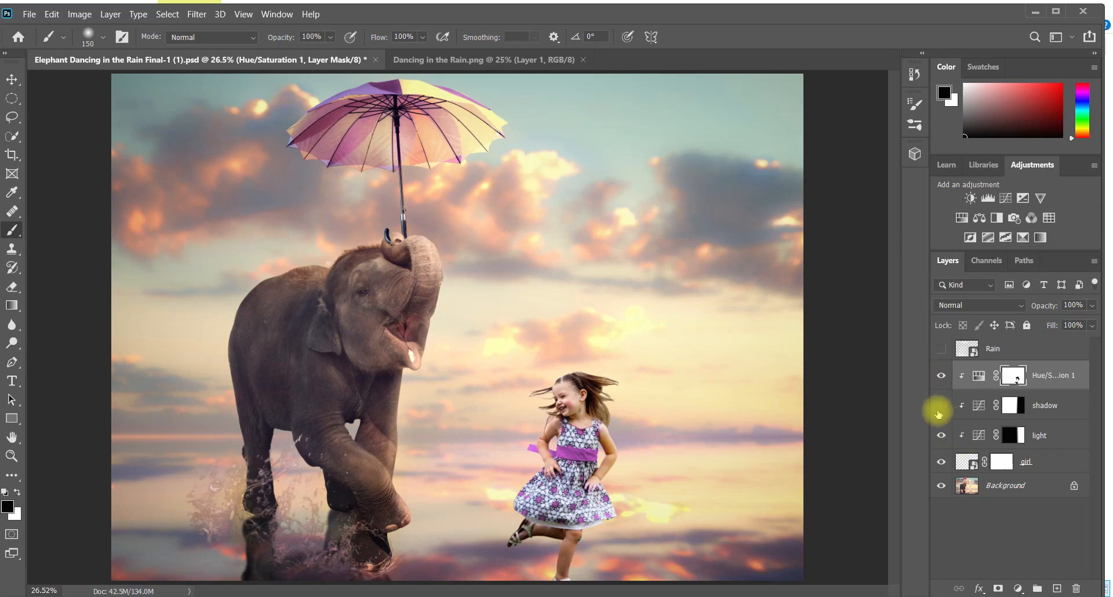
click(939, 408)
click(956, 441)
click(945, 439)
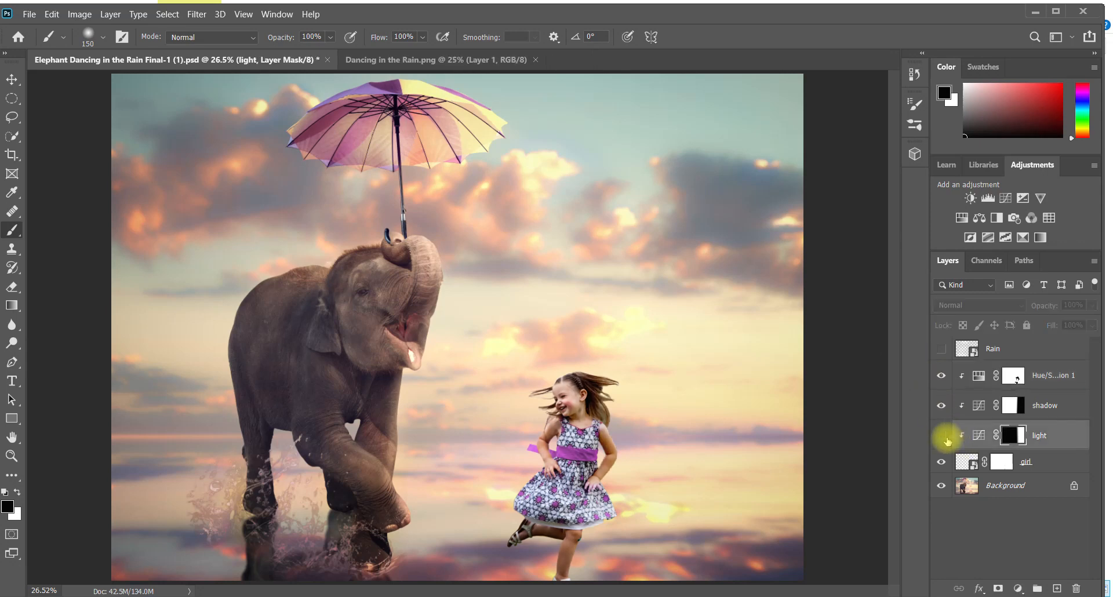
click(945, 439)
click(943, 409)
click(944, 409)
click(943, 409)
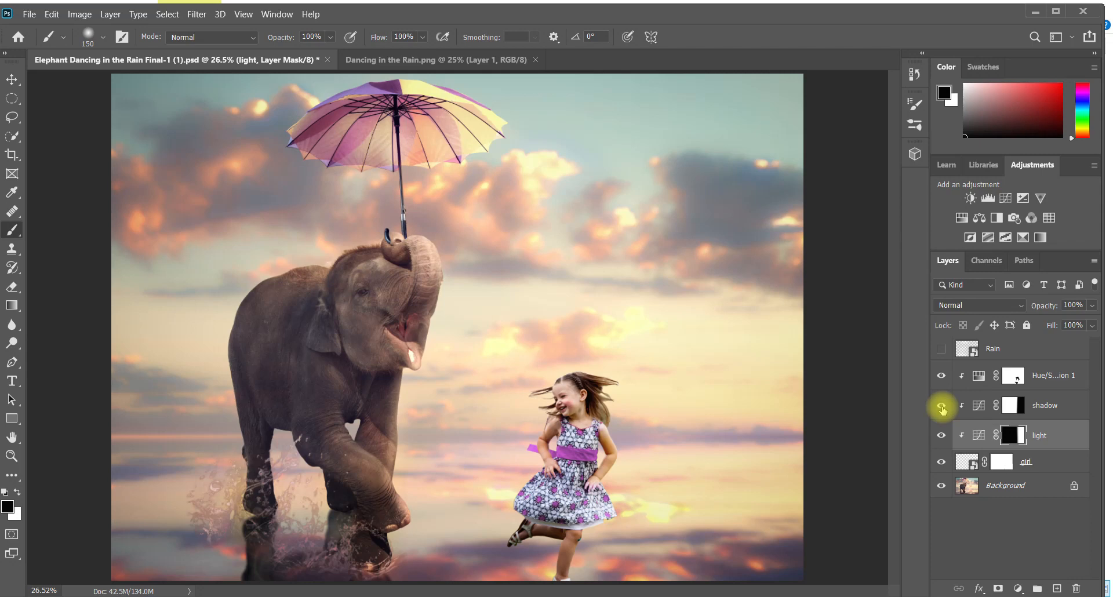
click(939, 377)
click(940, 378)
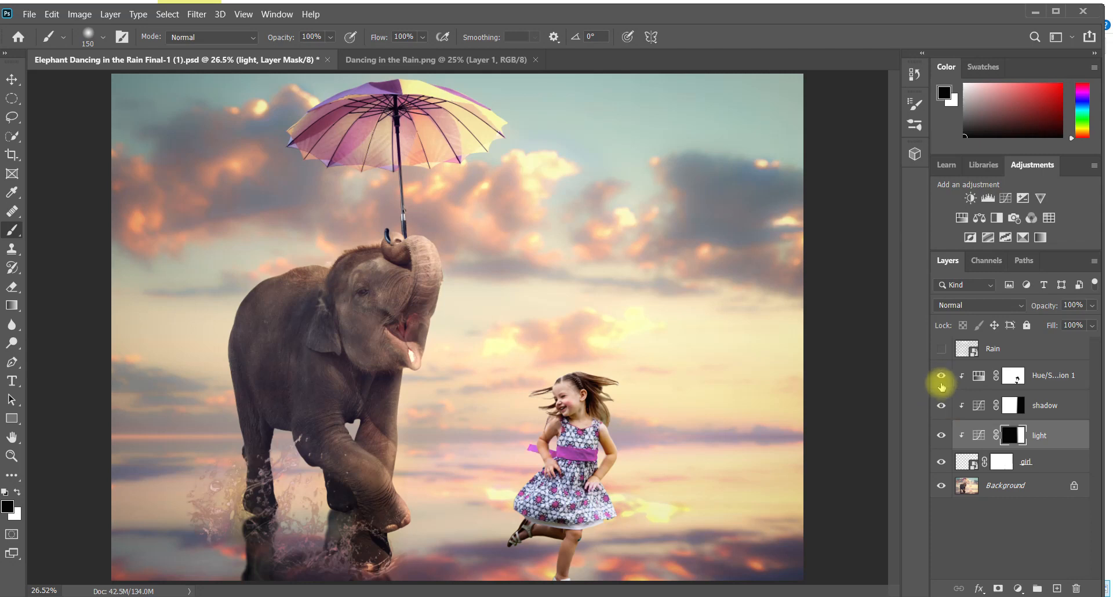